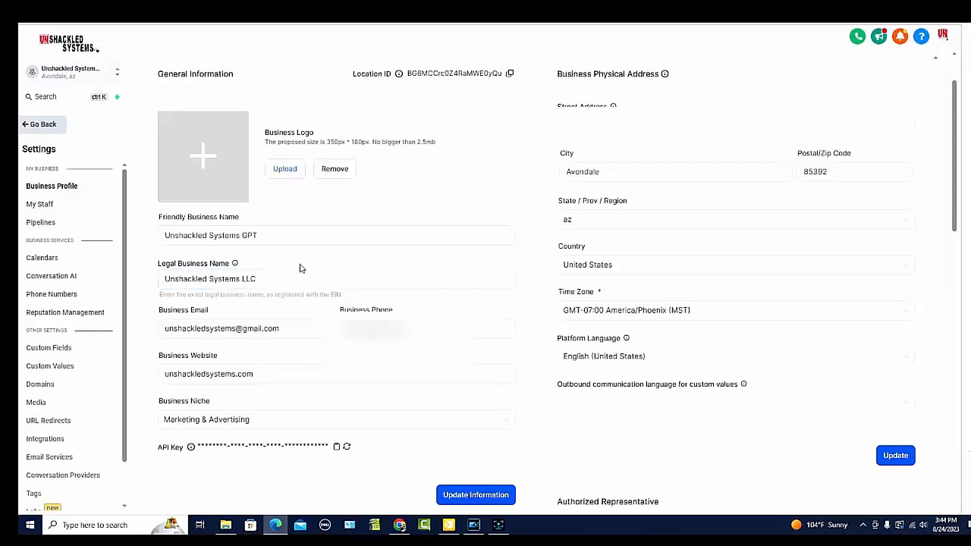
Step: Review the general, address, business registration and authorized representative details in the Business Profile settings
{"action": "scroll", "coordinate": [299, 268], "scroll_direction": "down", "scroll_amount": 1}
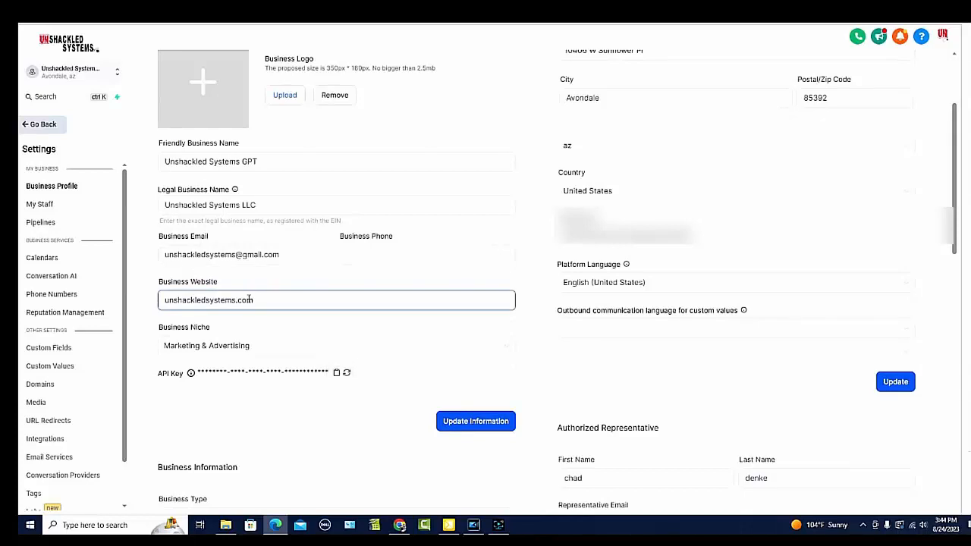
{"action": "scroll", "coordinate": [245, 299], "scroll_direction": "down", "scroll_amount": 1}
{"action": "scroll", "coordinate": [241, 273], "scroll_direction": "down", "scroll_amount": 3}
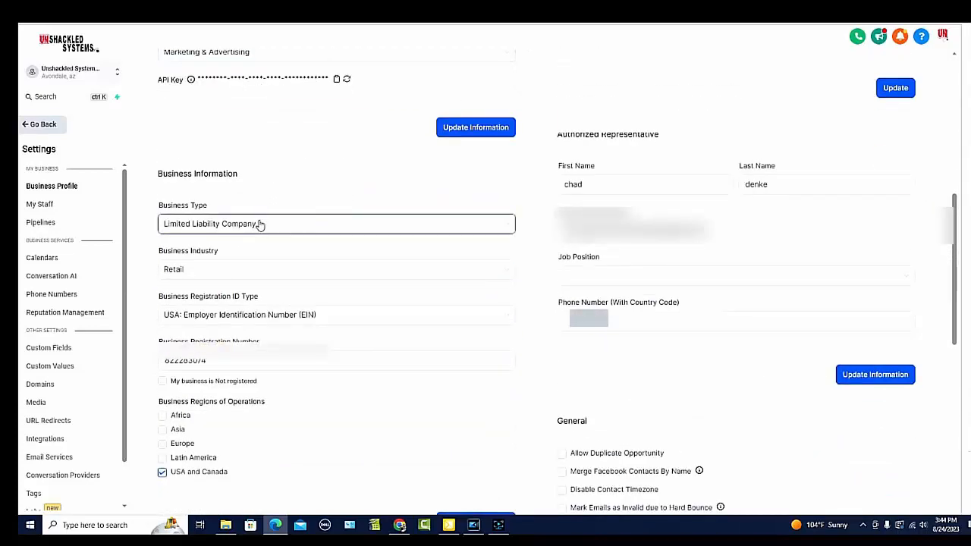
{"action": "left_click", "coordinate": [258, 224]}
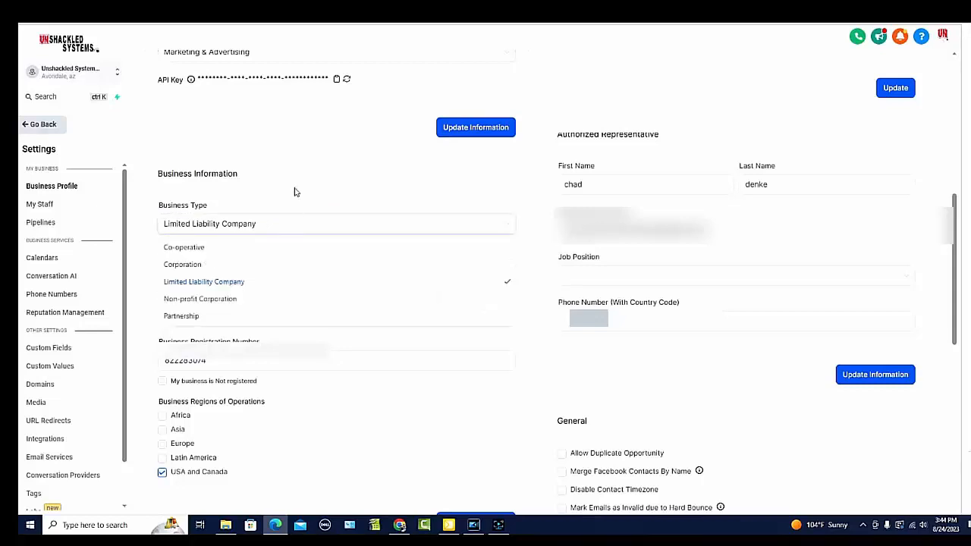
{"action": "left_click", "coordinate": [322, 177]}
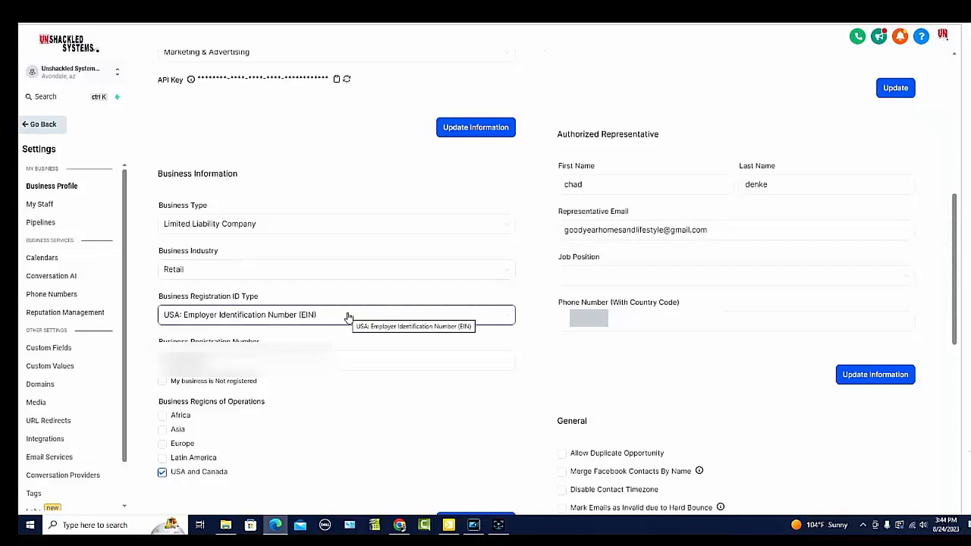
{"action": "left_click", "coordinate": [453, 362]}
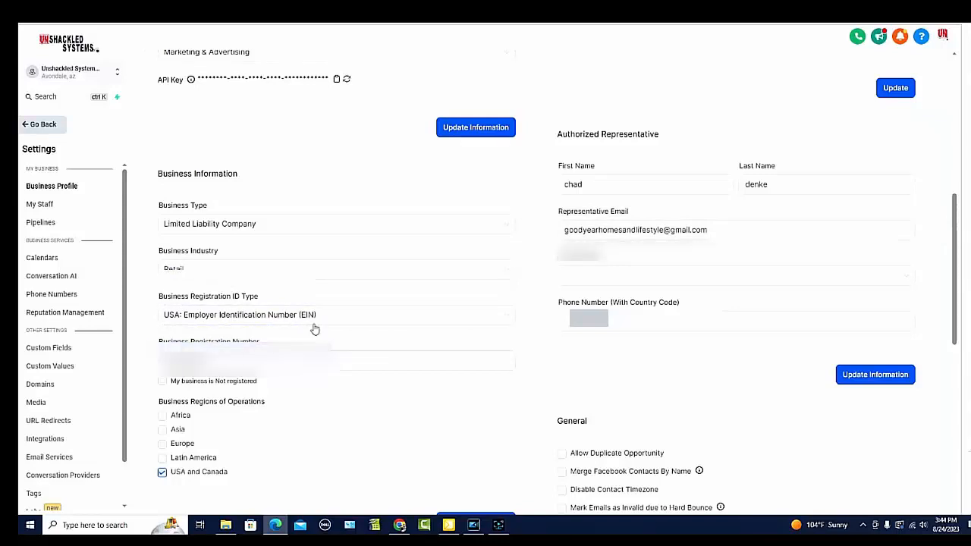
{"action": "scroll", "coordinate": [314, 326], "scroll_direction": "down", "scroll_amount": 1}
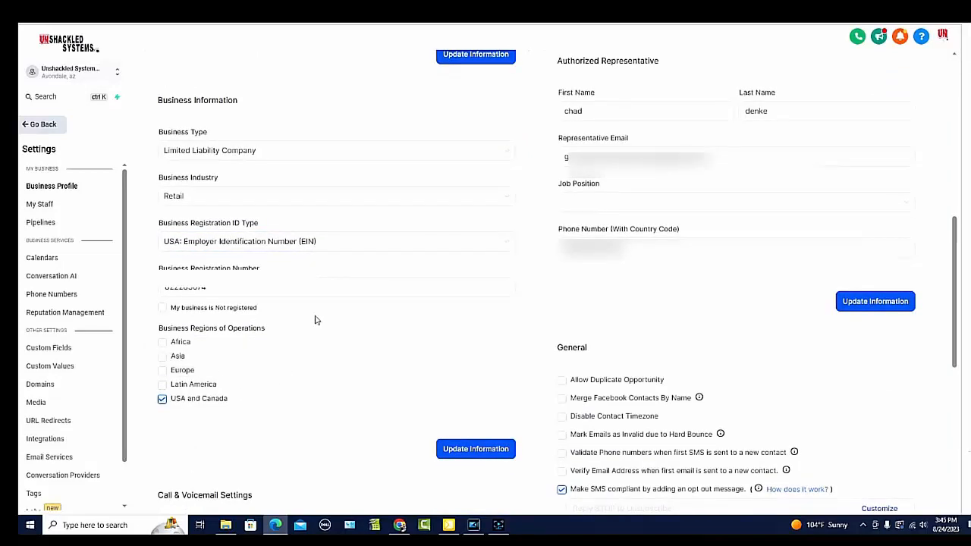
{"action": "scroll", "coordinate": [311, 325], "scroll_direction": "up", "scroll_amount": 6}
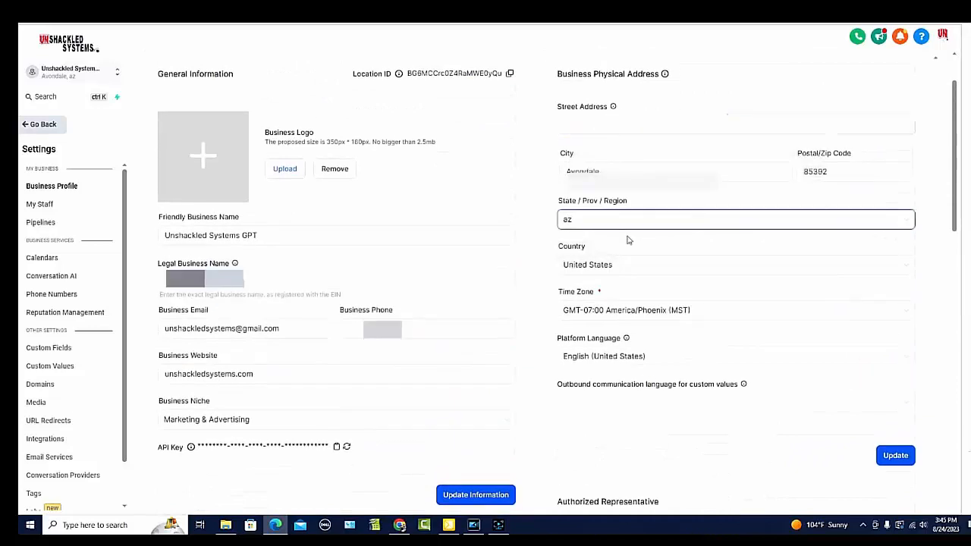
{"action": "scroll", "coordinate": [441, 233], "scroll_direction": "up", "scroll_amount": 1}
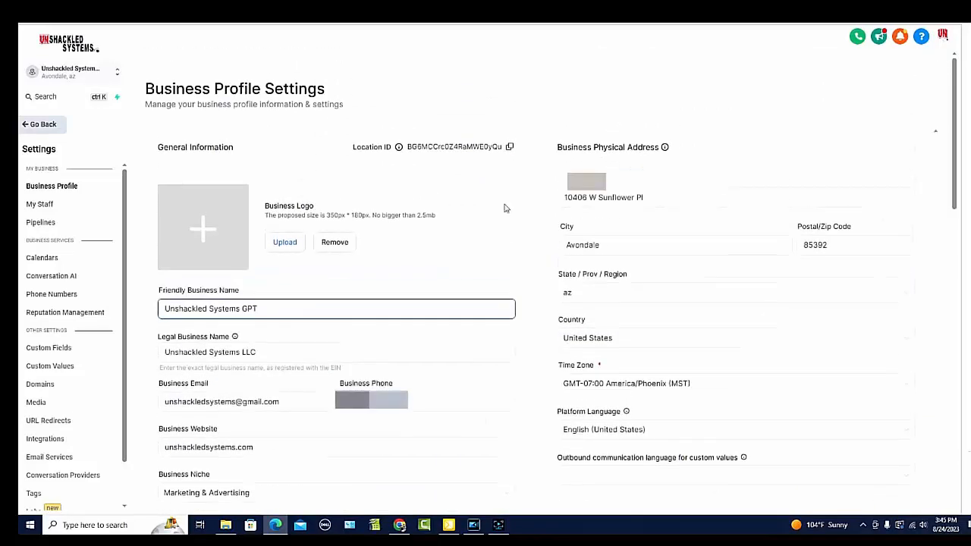
{"action": "scroll", "coordinate": [546, 235], "scroll_direction": "down", "scroll_amount": 1}
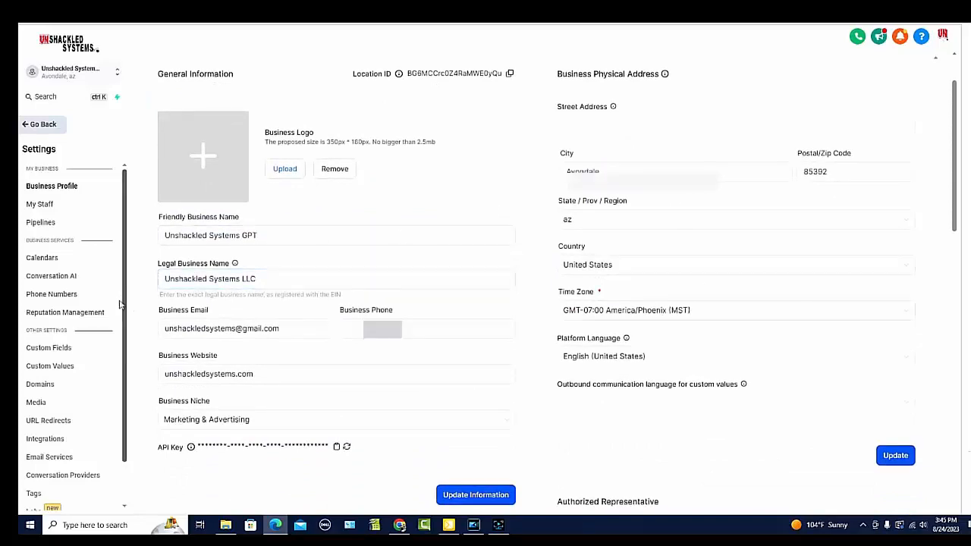
{"action": "left_click", "coordinate": [61, 298]}
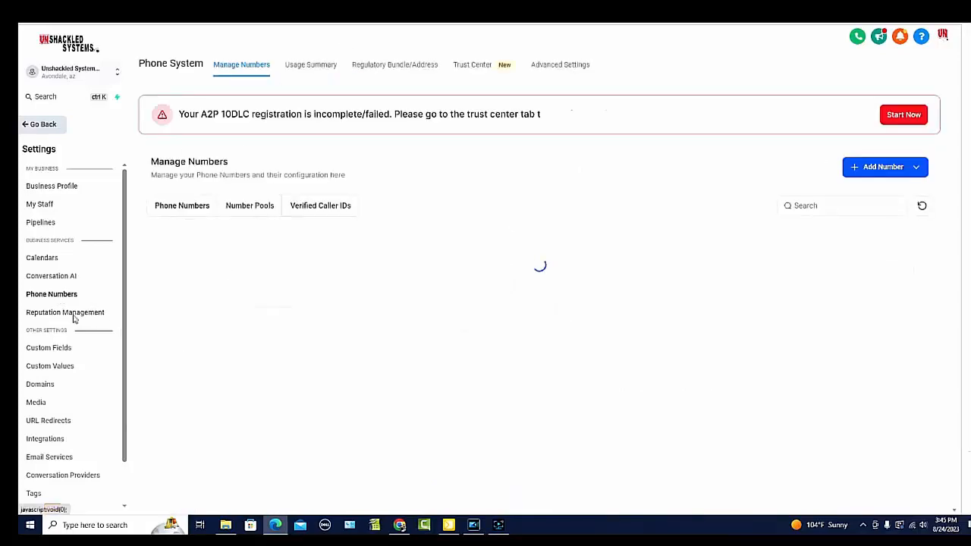
{"action": "left_click", "coordinate": [481, 66]}
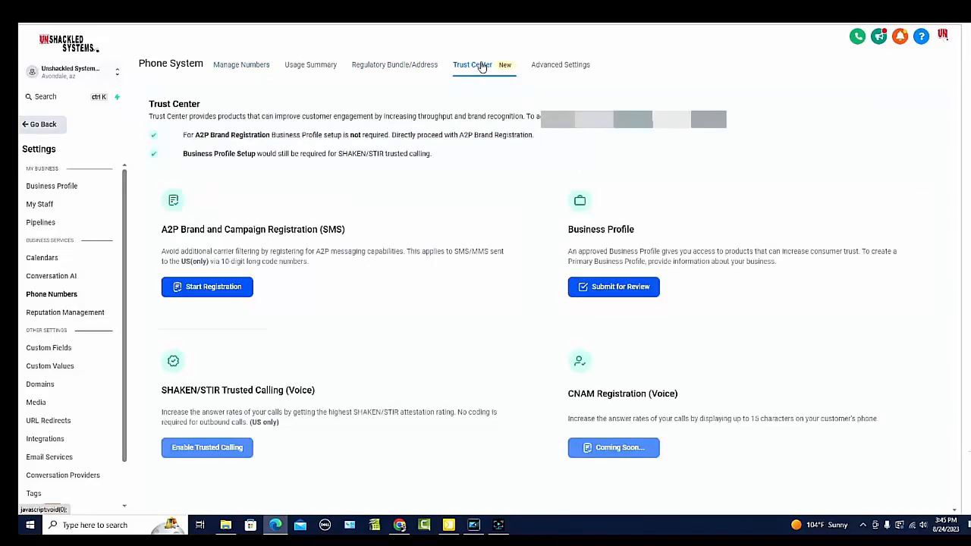
{"action": "left_click", "coordinate": [233, 290]}
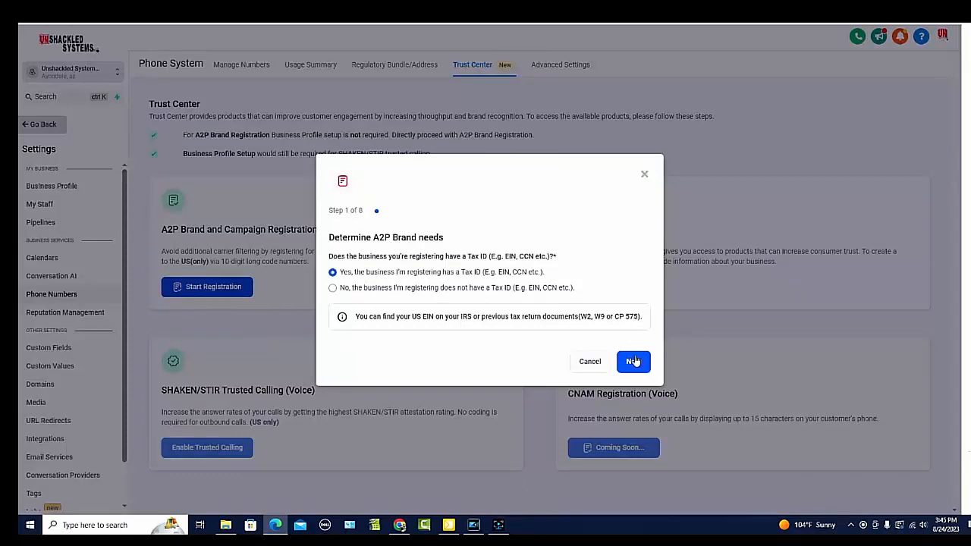
{"action": "left_click", "coordinate": [645, 177]}
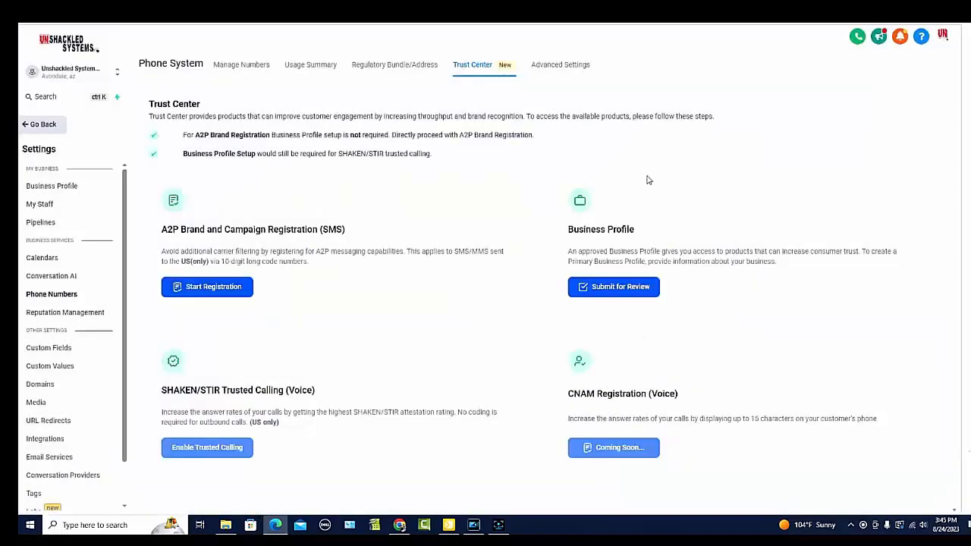
Step: Start the A2P brand and campaign registration from the phone system's Trust Center for a business that has a Tax ID
{"action": "left_click", "coordinate": [66, 300]}
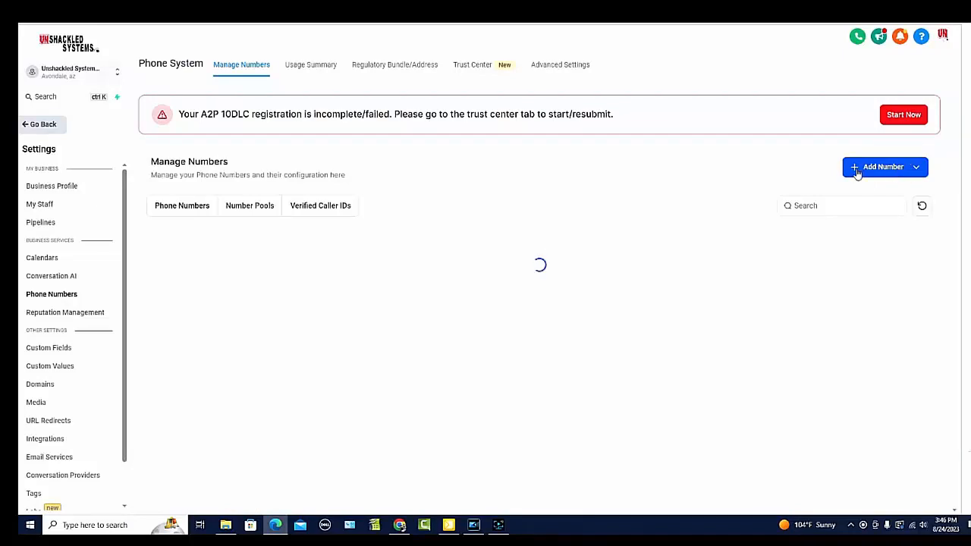
{"action": "left_click", "coordinate": [477, 67]}
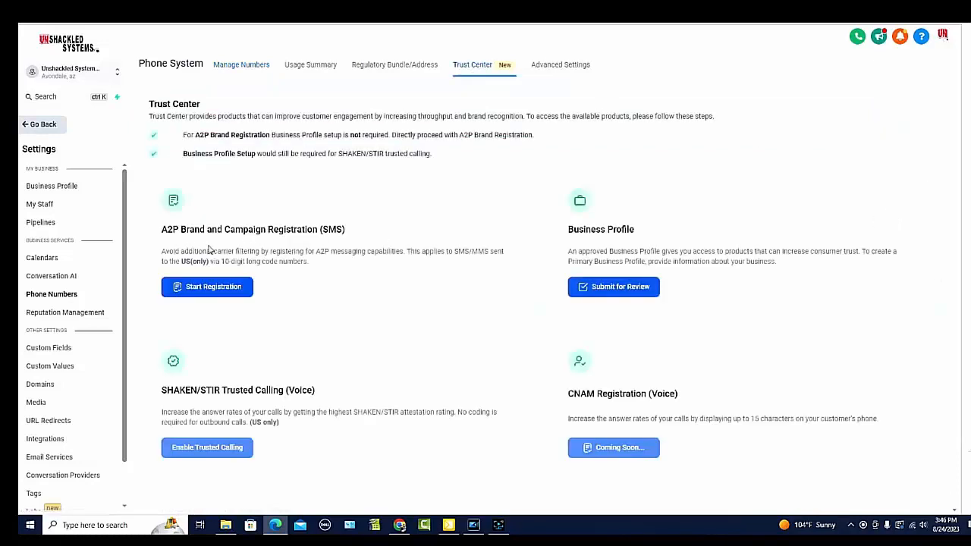
{"action": "left_click", "coordinate": [215, 288]}
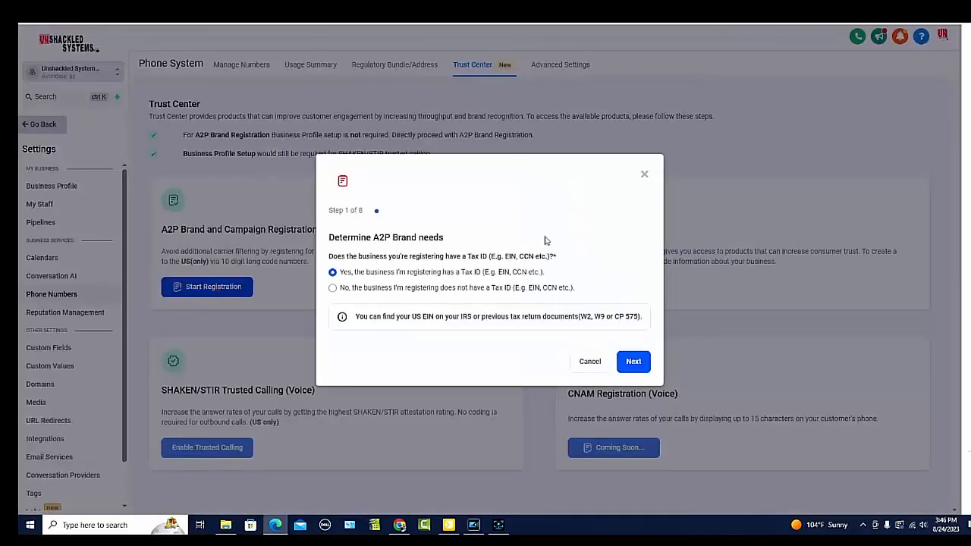
{"action": "left_click", "coordinate": [633, 362]}
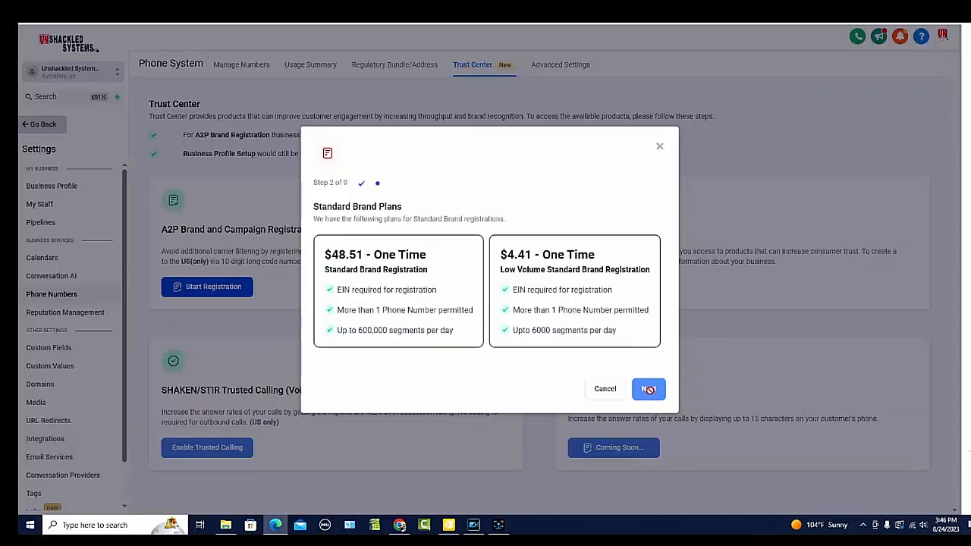
Step: Choose the $4.41 Low Volume Standard Brand Registration plan and accept the one-time Campaign Registration fee
{"action": "left_click", "coordinate": [592, 306]}
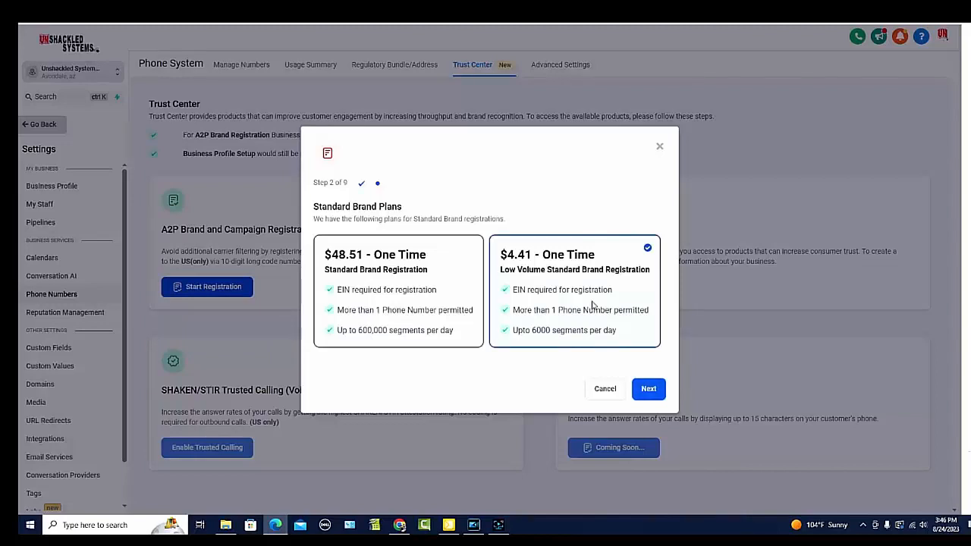
{"action": "left_click", "coordinate": [648, 389]}
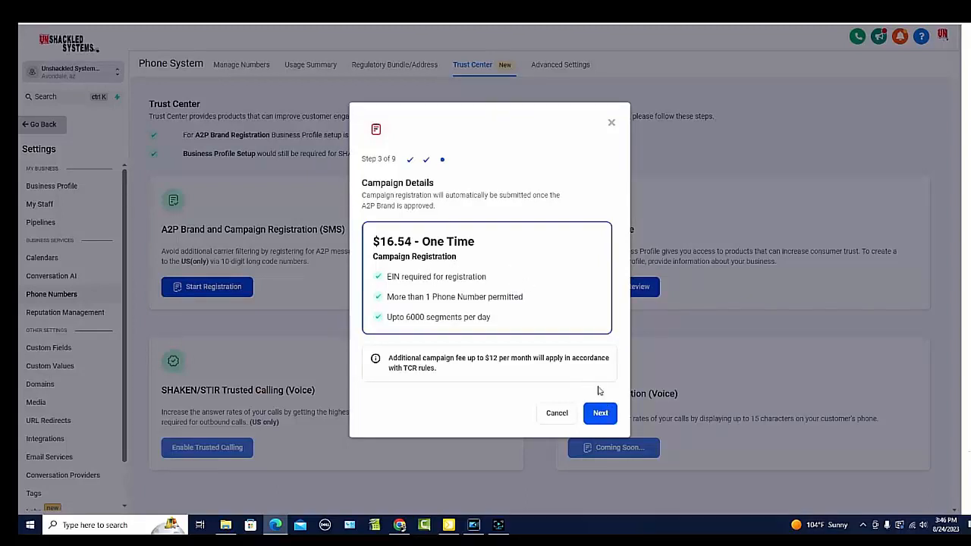
{"action": "left_click", "coordinate": [601, 413]}
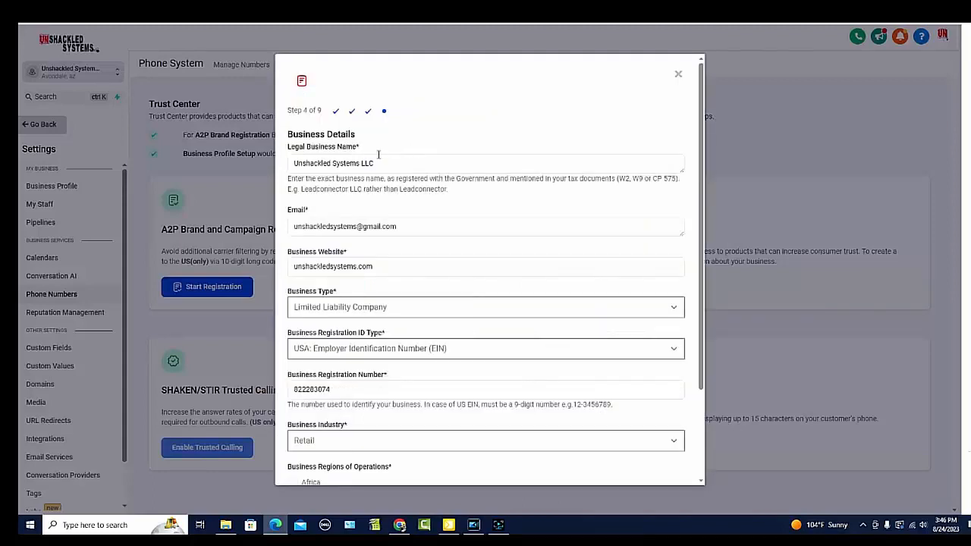
Step: Accept the prefilled business details and business address in the A2P registration
{"action": "scroll", "coordinate": [379, 153], "scroll_direction": "down", "scroll_amount": 2}
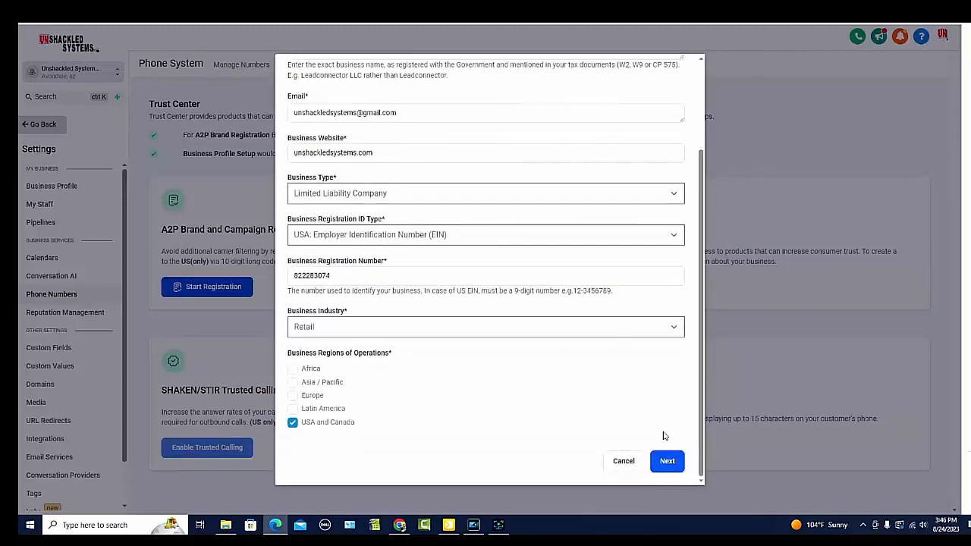
{"action": "left_click", "coordinate": [671, 469]}
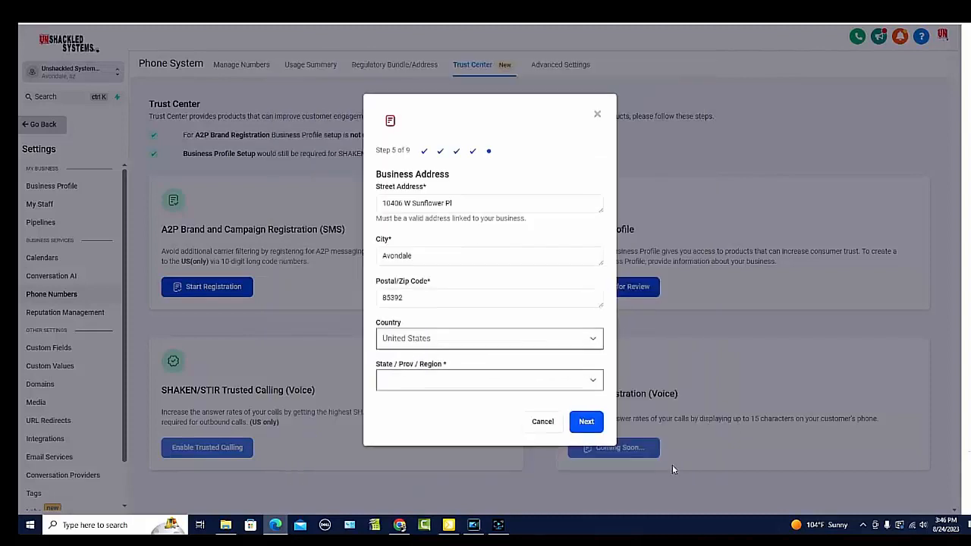
{"action": "left_click", "coordinate": [586, 421]}
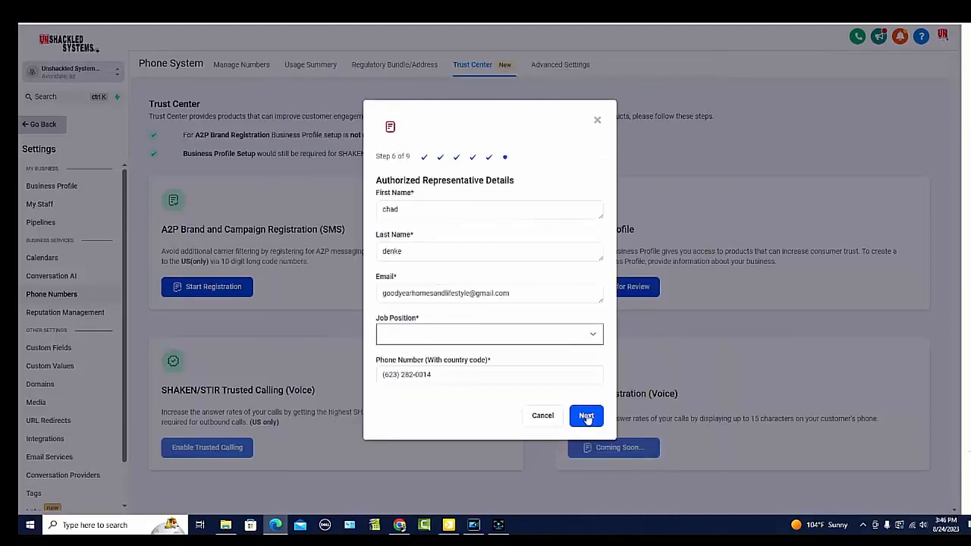
Step: Set the authorized representative's job position to GM and continue to the campaign details
{"action": "left_click", "coordinate": [555, 338]}
{"action": "left_click", "coordinate": [478, 220]}
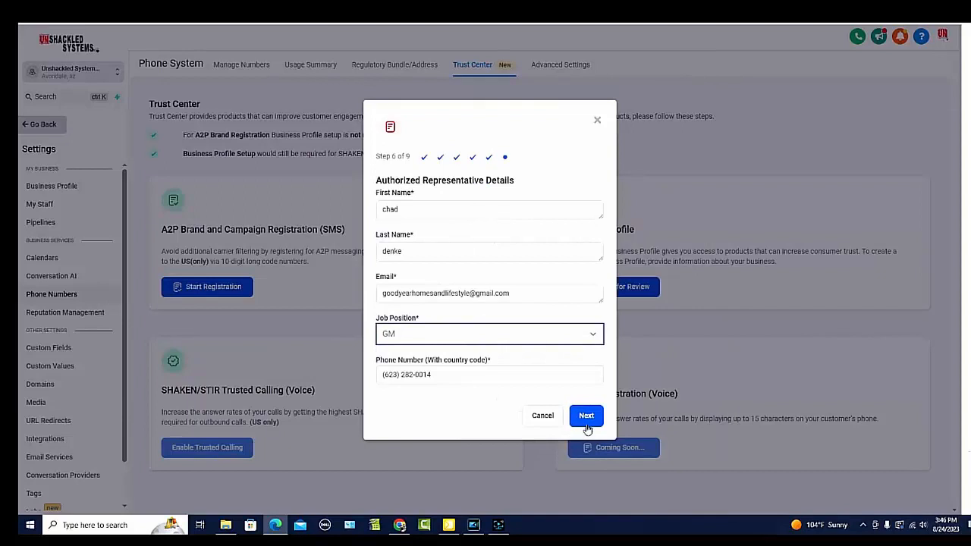
{"action": "left_click", "coordinate": [585, 417]}
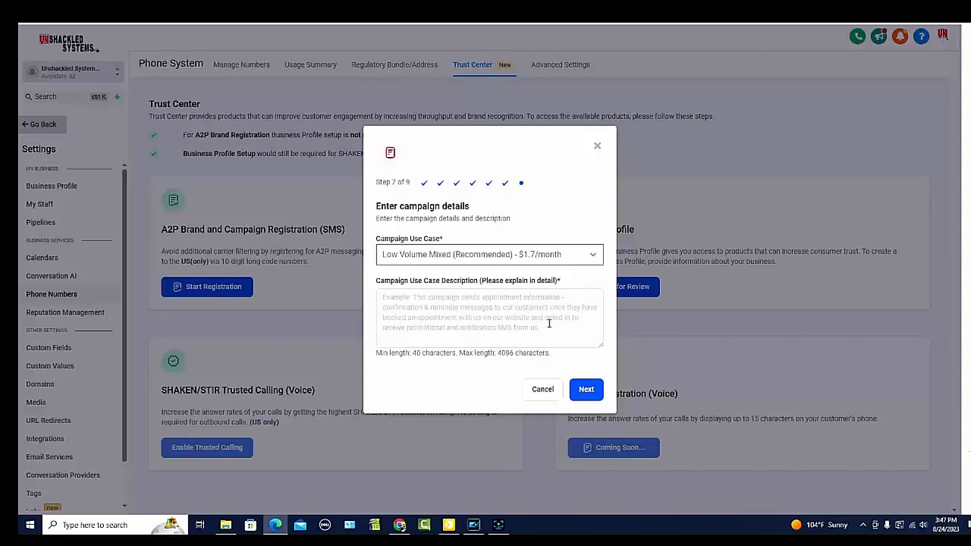
Step: Fill in the campaign use case description with the prepared text on appointment confirmations and reminders for opted-in customers, and continue to the sample messages
{"action": "left_click", "coordinate": [437, 308]}
{"action": "type", "text": "This campaign sends appointment information confirmation and reminder messages to our customers once they have booked an appointment with us on our website and opted in to receive promotional and notification sms from us."}
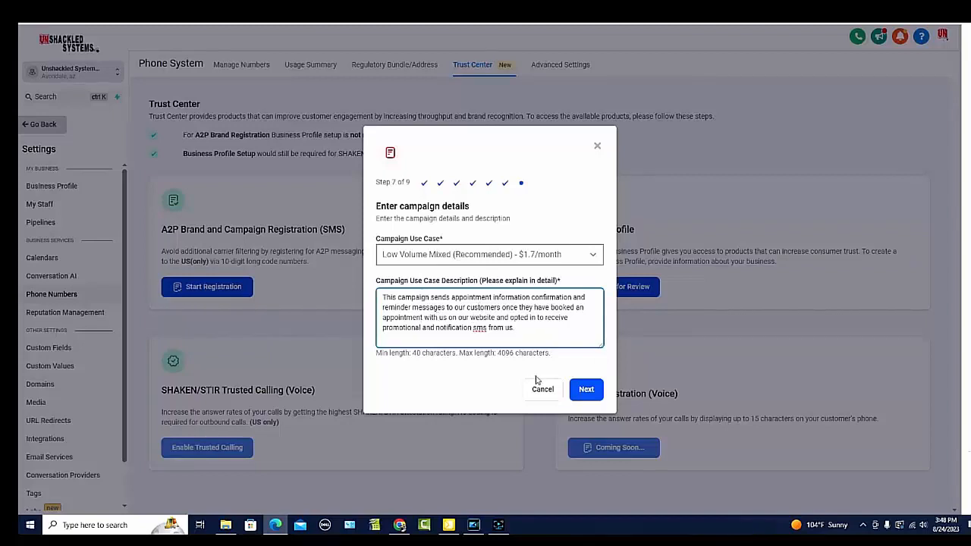
{"action": "left_click", "coordinate": [584, 390]}
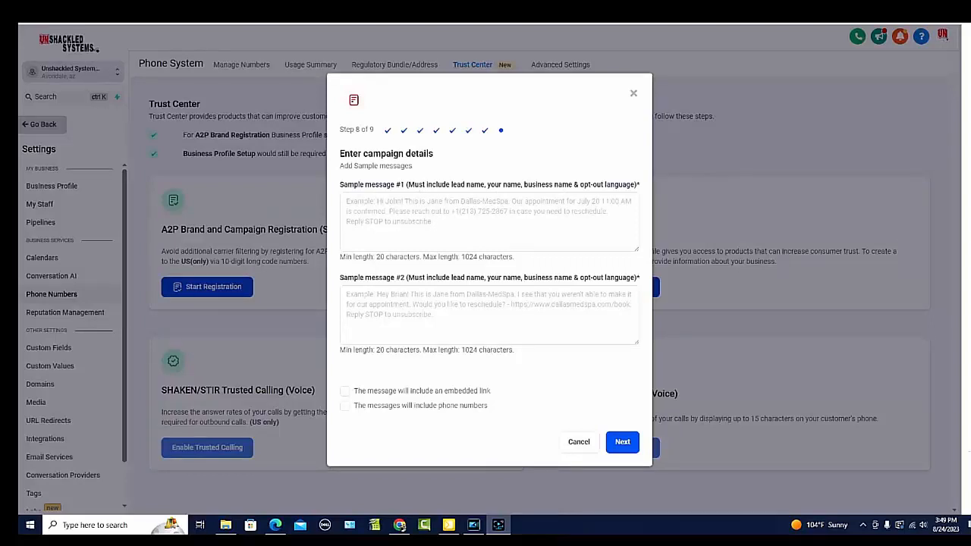
Step: Paste the prepared appointment confirmation text, ending in "Reply STOP to unsubscribe", into sample message #1 and read it through
{"action": "left_click", "coordinate": [373, 204]}
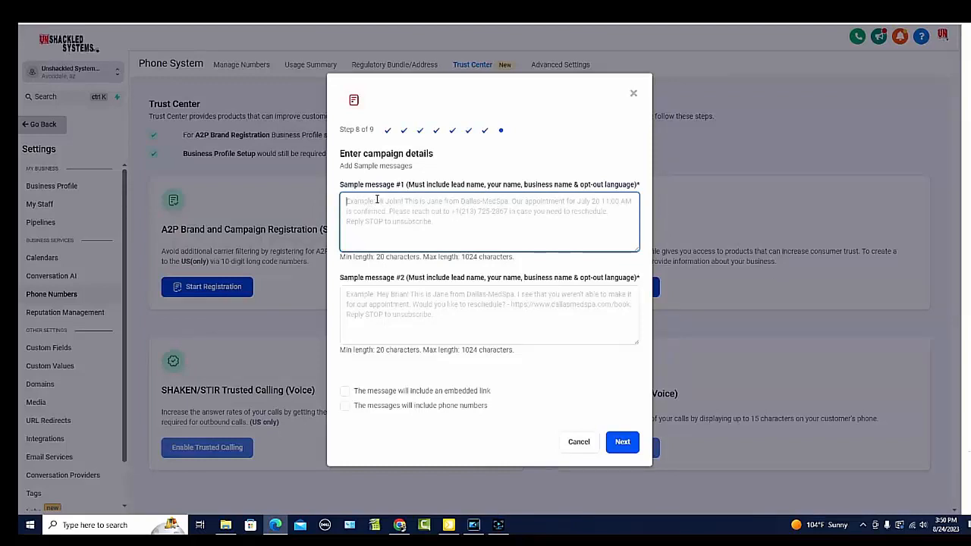
{"action": "key", "text": "ctrl+v"}
{"action": "scroll", "coordinate": [379, 205], "scroll_direction": "up", "scroll_amount": 5}
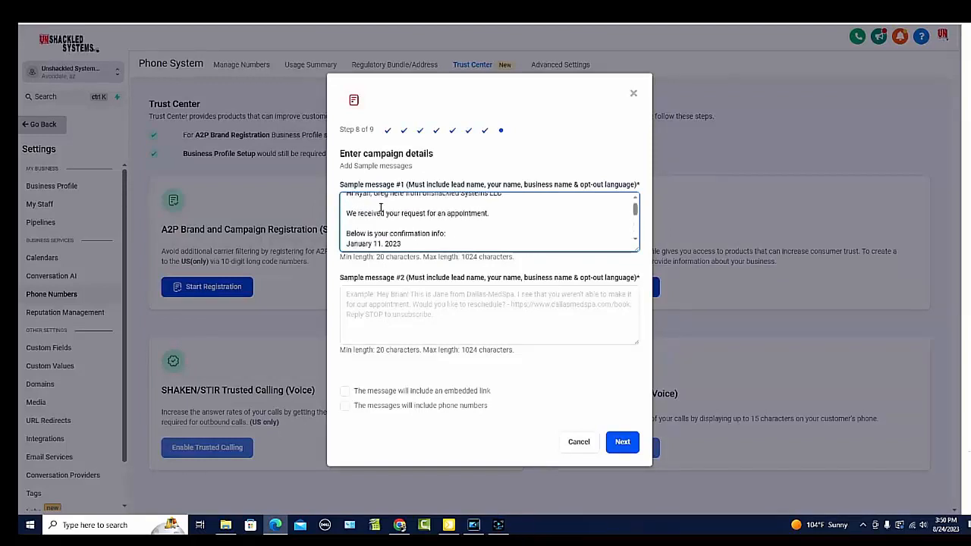
{"action": "scroll", "coordinate": [381, 207], "scroll_direction": "up", "scroll_amount": 1}
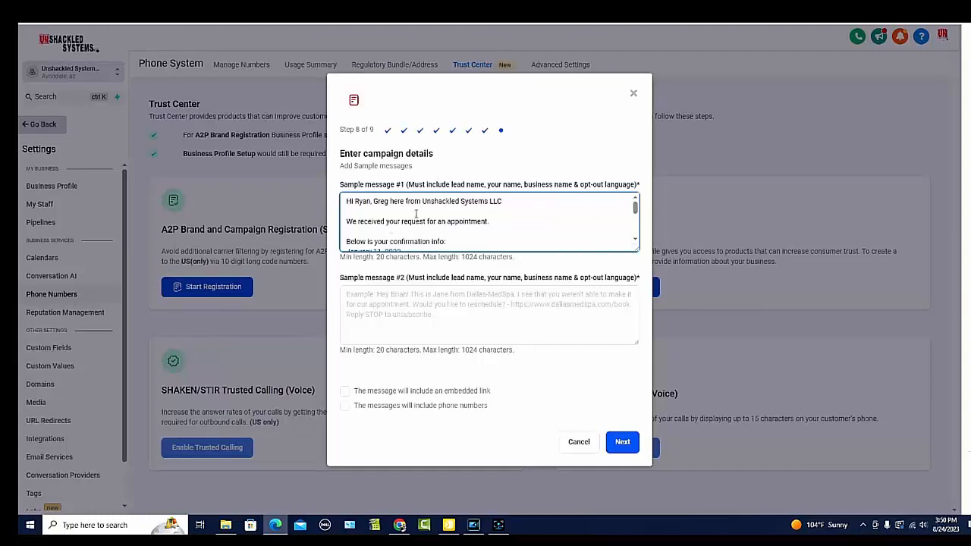
{"action": "scroll", "coordinate": [390, 207], "scroll_direction": "down", "scroll_amount": 1}
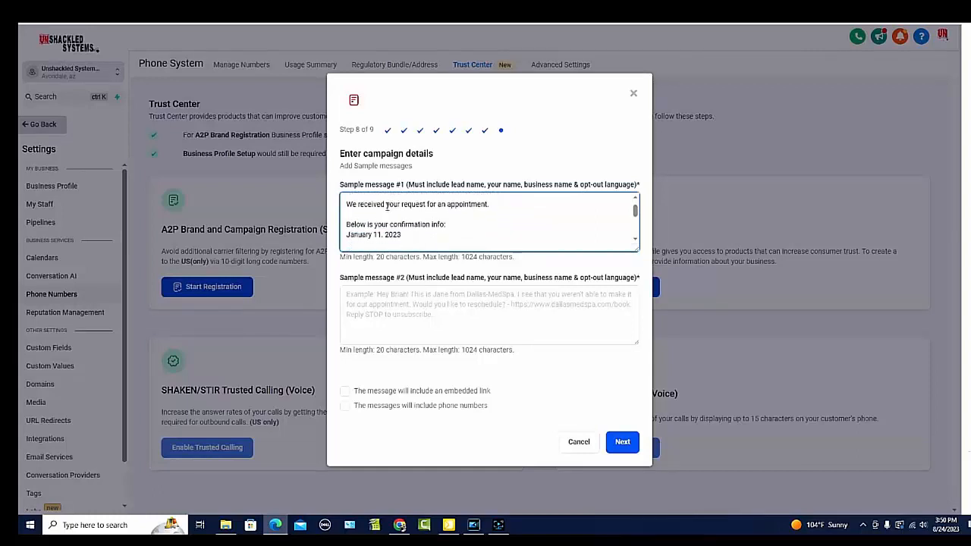
{"action": "scroll", "coordinate": [387, 205], "scroll_direction": "down", "scroll_amount": 2}
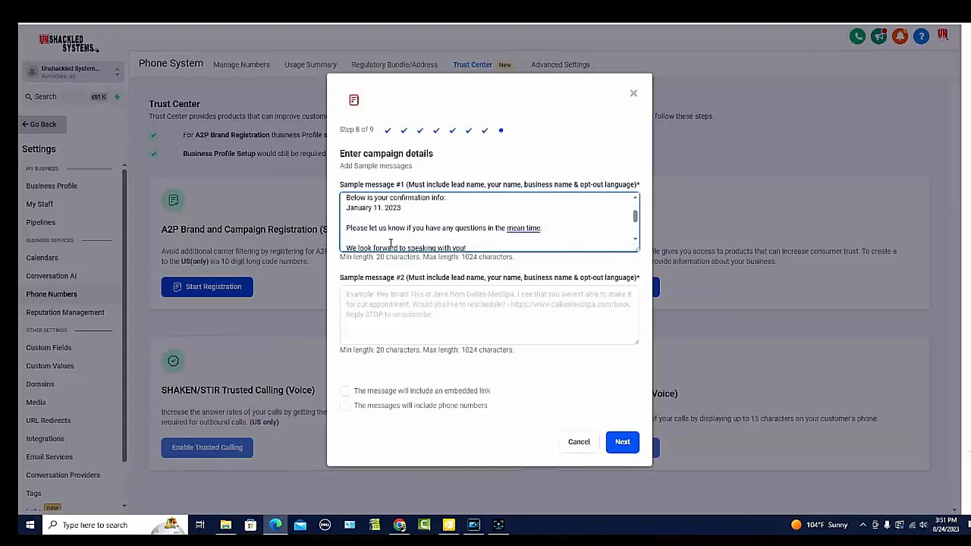
{"action": "scroll", "coordinate": [387, 235], "scroll_direction": "down", "scroll_amount": 3}
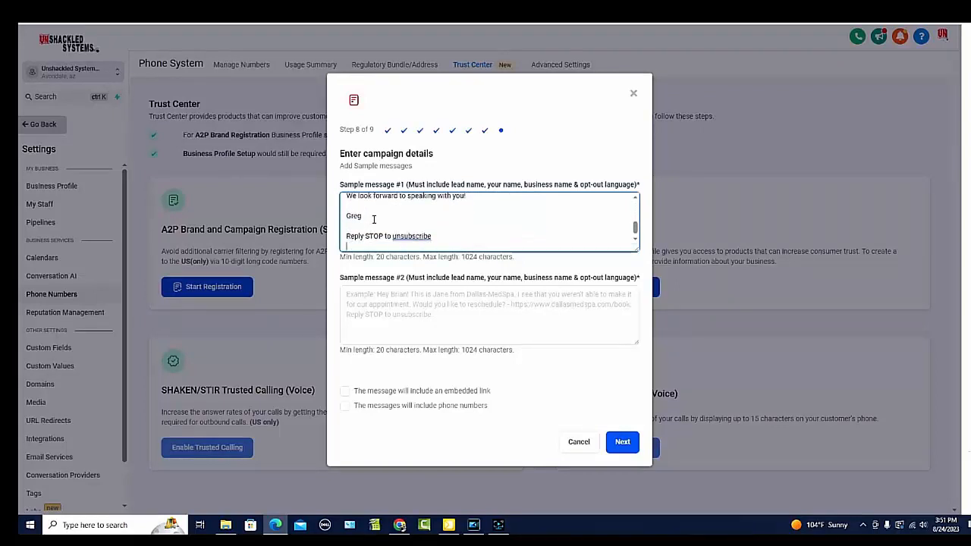
Step: Add the business name "Unshackled Systems" on the line below the sender's name in sample message #1
{"action": "left_click", "coordinate": [363, 216]}
{"action": "key", "text": "Down"}
{"action": "type", "text": "Un"}
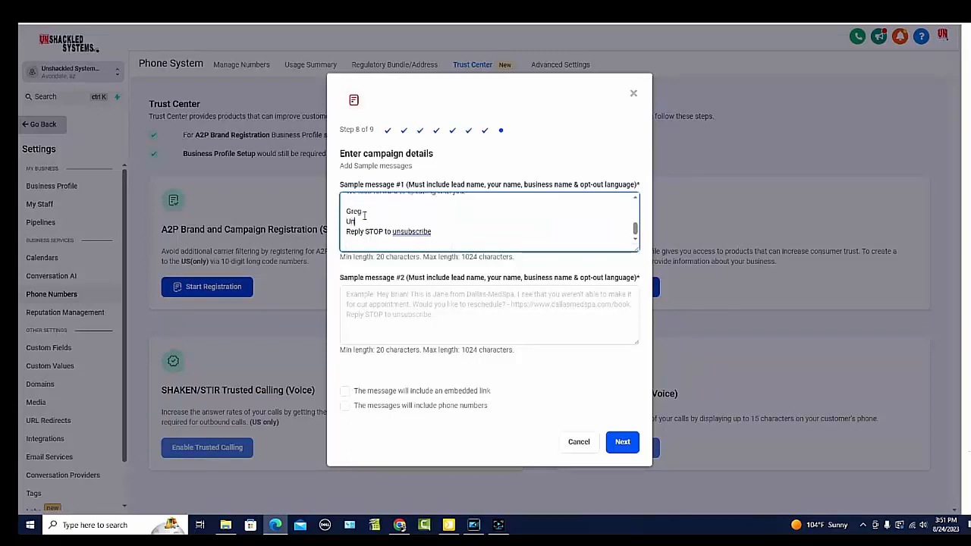
{"action": "type", "text": "shackled Syt"}
{"action": "key", "text": "BackSpace"}
{"action": "type", "text": "stems"}
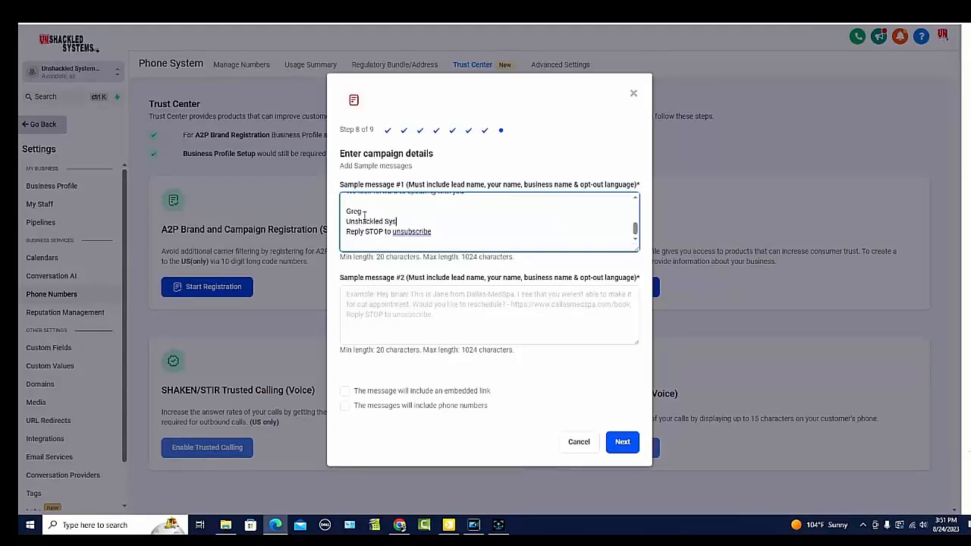
{"action": "type", "text": " LLC"}
Step: Complete the business name in sample message #1 with "LLC" plus a blank line, and paste the prepared follow-up text into sample message #2
{"action": "key", "text": "Return"}
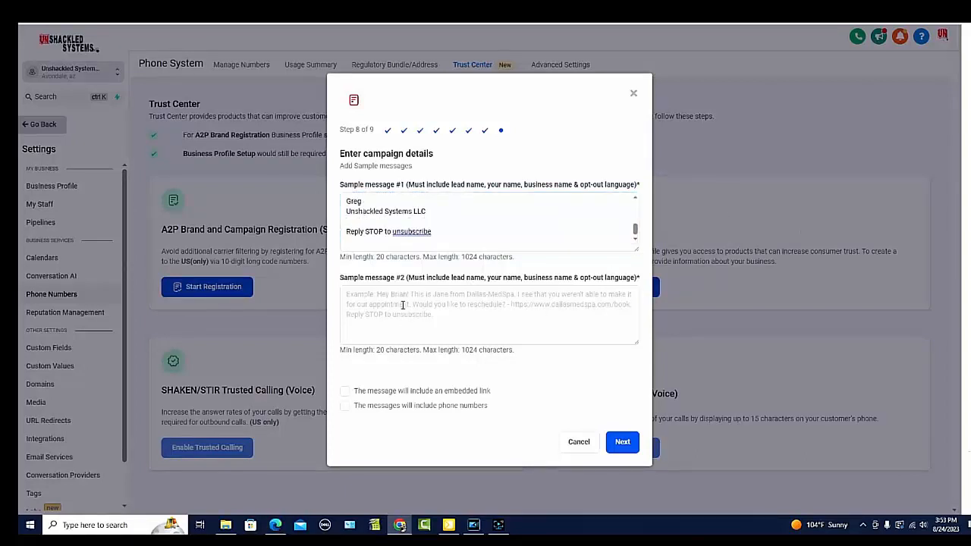
{"action": "left_click", "coordinate": [403, 304]}
{"action": "key", "text": "ctrl+v"}
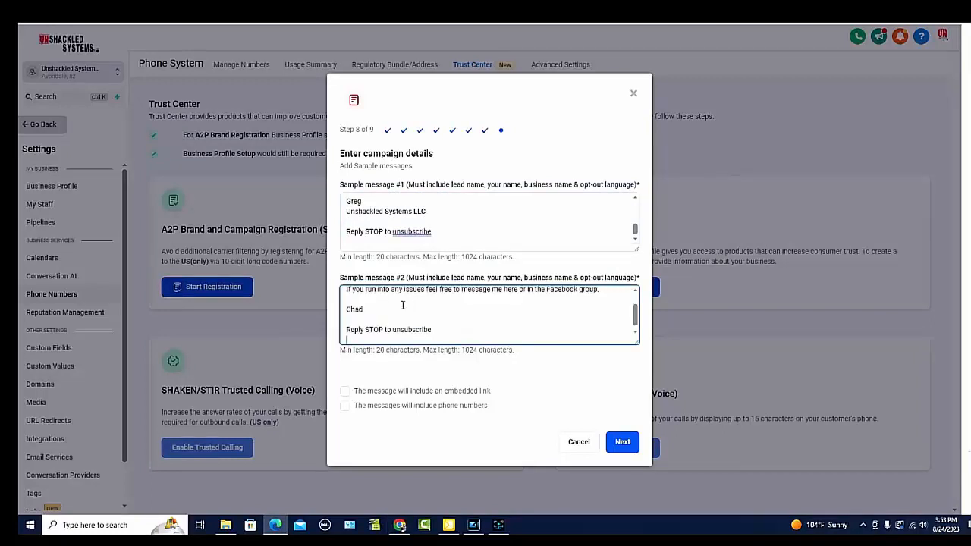
{"action": "scroll", "coordinate": [402, 304], "scroll_direction": "up", "scroll_amount": 1}
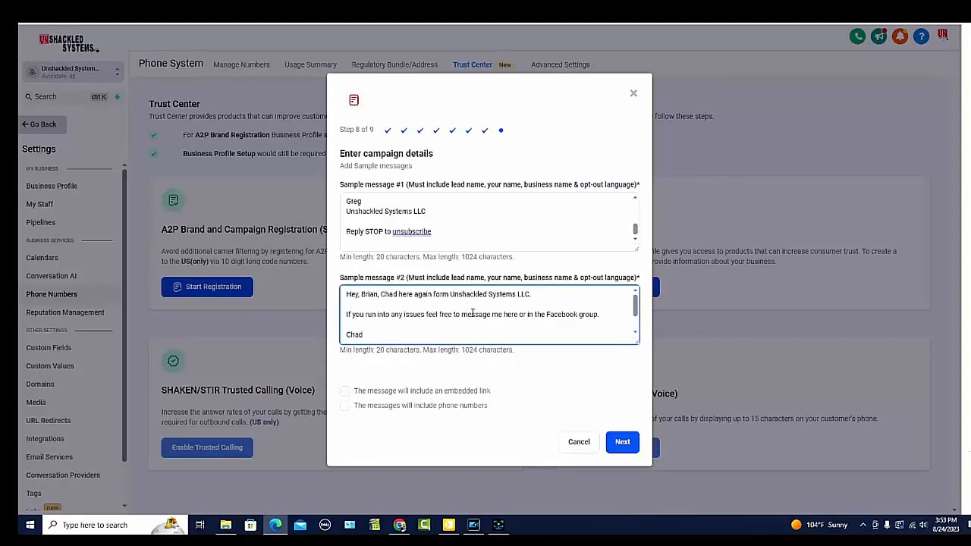
{"action": "scroll", "coordinate": [568, 306], "scroll_direction": "down", "scroll_amount": 1}
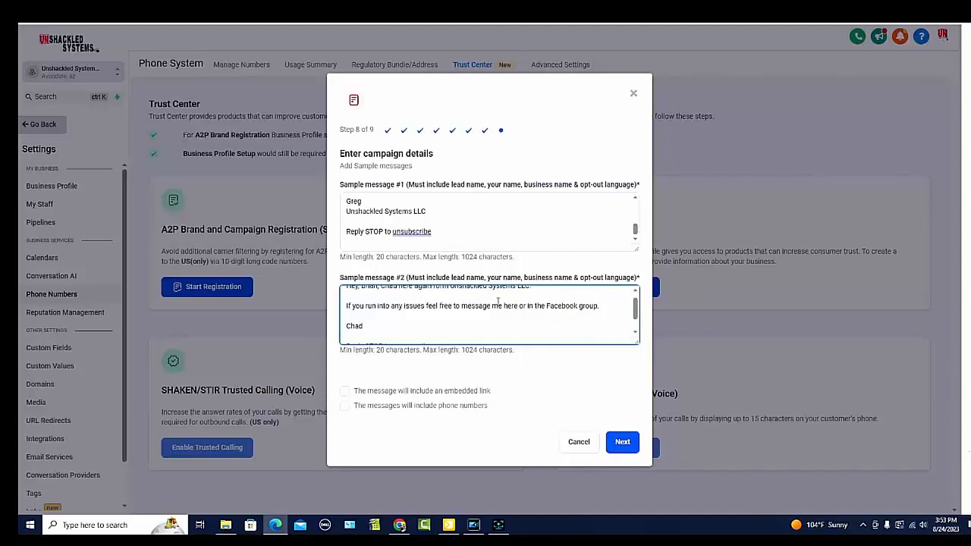
Step: Add "Unshackled Systems LLC" below the sender's name in sample message #2 and continue to the end user consent details
{"action": "left_click", "coordinate": [368, 324]}
{"action": "key", "text": "Return"}
{"action": "type", "text": "Unshack"}
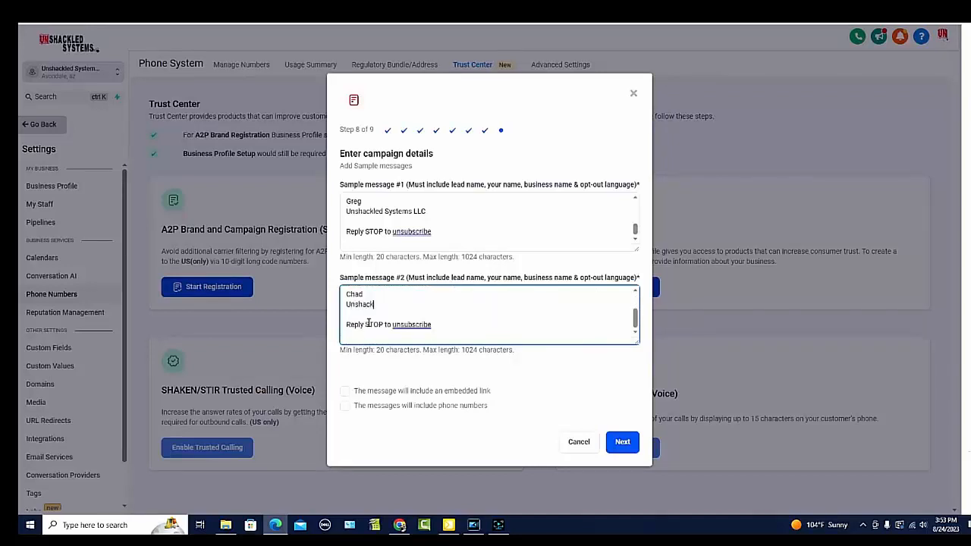
{"action": "type", "text": "led Systems LLC"}
{"action": "scroll", "coordinate": [462, 324], "scroll_direction": "up", "scroll_amount": 2}
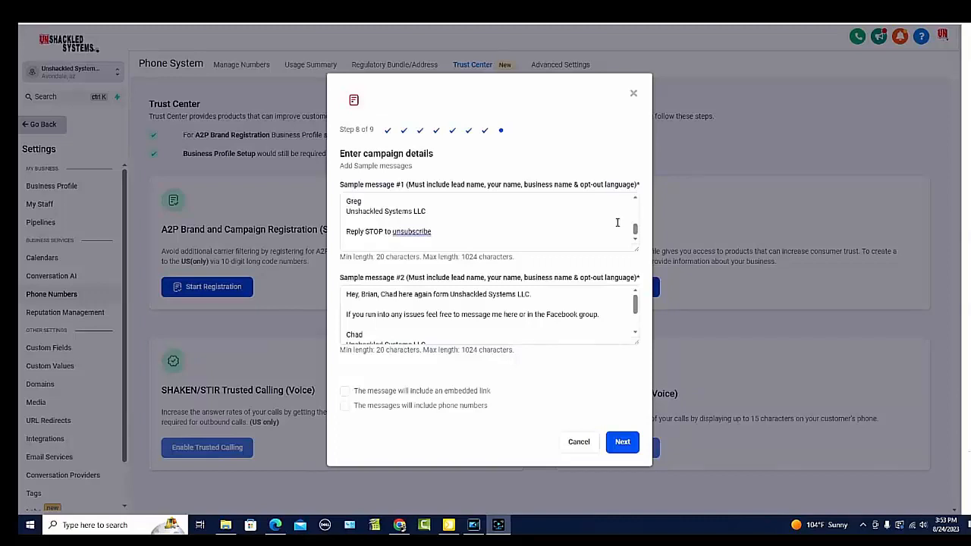
{"action": "scroll", "coordinate": [485, 315], "scroll_direction": "down", "scroll_amount": 2}
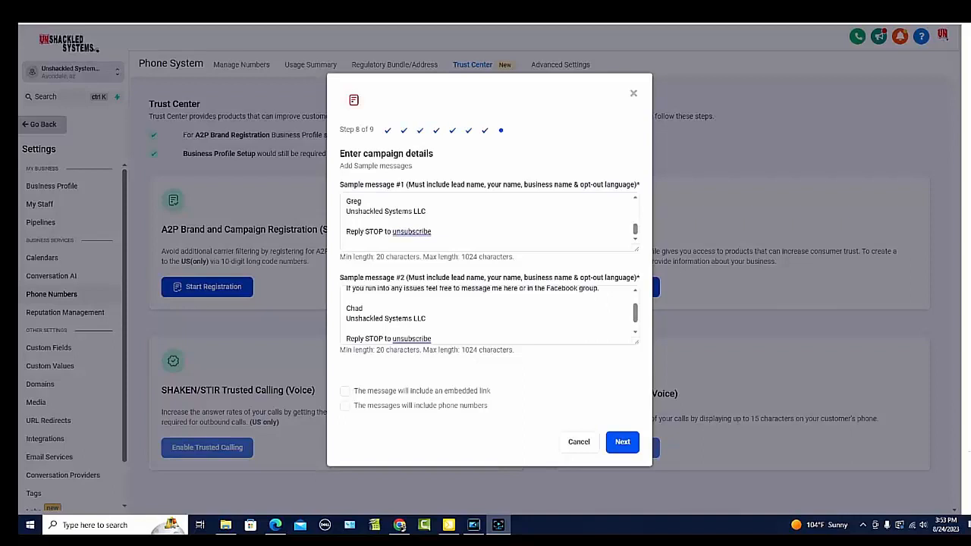
{"action": "left_click", "coordinate": [622, 442]}
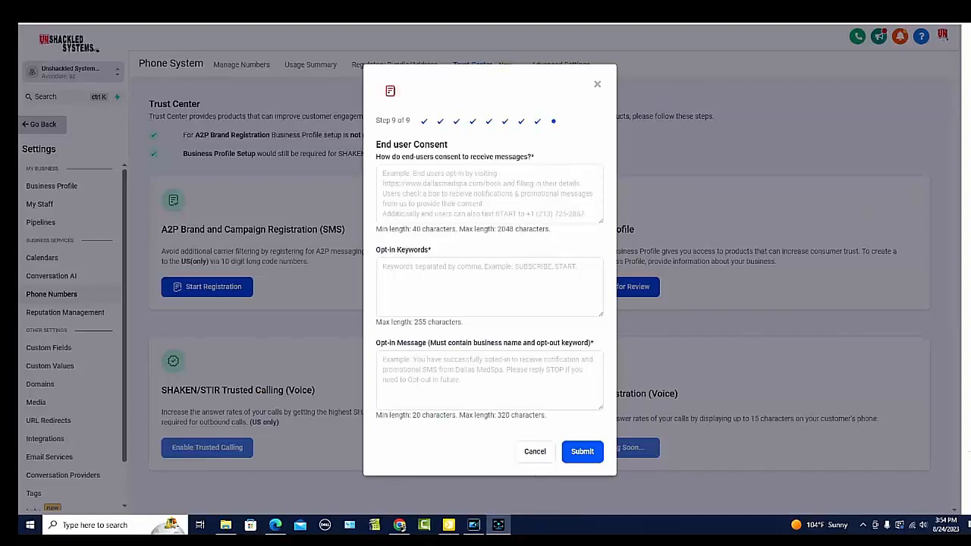
Step: Paste the prepared opt-in description into the end-user consent field and insert a space between "from" and "COMPANY"
{"action": "left_click", "coordinate": [450, 175]}
{"action": "type", "text": "End users can opt-in by visiting WEBSITE clicking the book an appointment button, completing survey and then add their first/last name and phone number. They then check a box agreeing to receive text messages fromCOMPANY."}
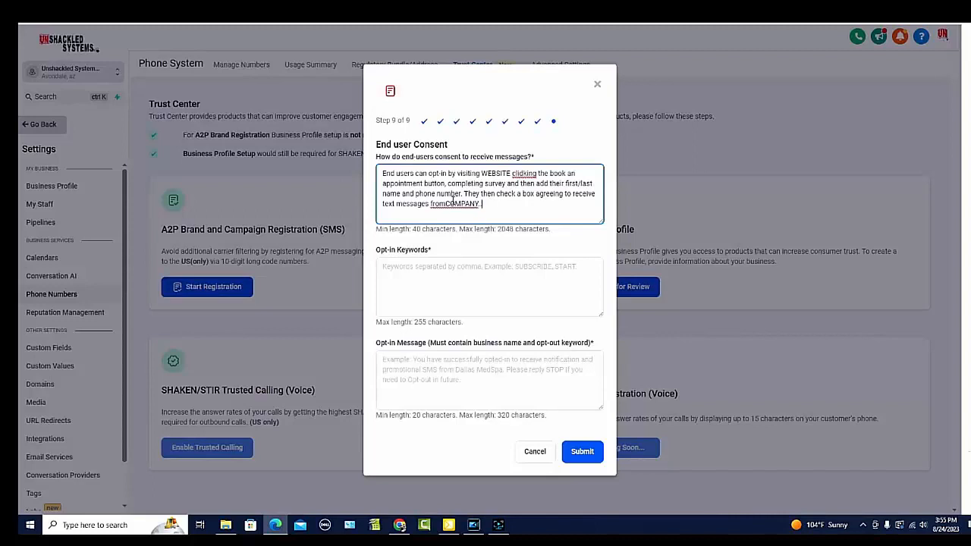
{"action": "left_click", "coordinate": [445, 204]}
Step: Replace the COMPANY placeholder at the end of the consent description with "Unshackled Systems LLC"
{"action": "left_click", "coordinate": [483, 205]}
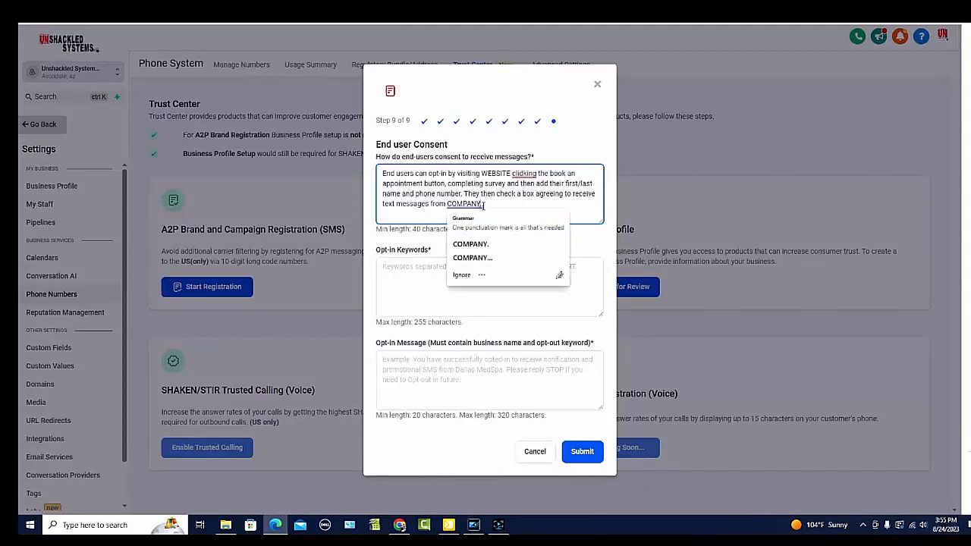
{"action": "key", "text": "BackSpace"}
{"action": "key", "text": "BackSpace"}
{"action": "key", "text": "BackSpace"}
{"action": "key", "text": "BackSpace"}
{"action": "key", "text": "BackSpace"}
{"action": "key", "text": "BackSpace"}
{"action": "key", "text": "BackSpace"}
{"action": "key", "text": "BackSpace"}
{"action": "key", "text": "BackSpace"}
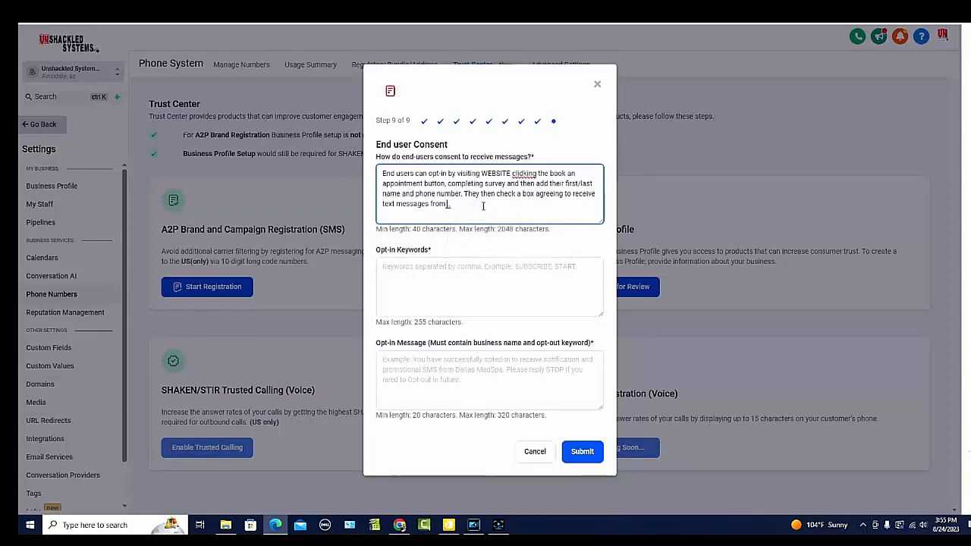
{"action": "type", "text": "Unshackled Sy"}
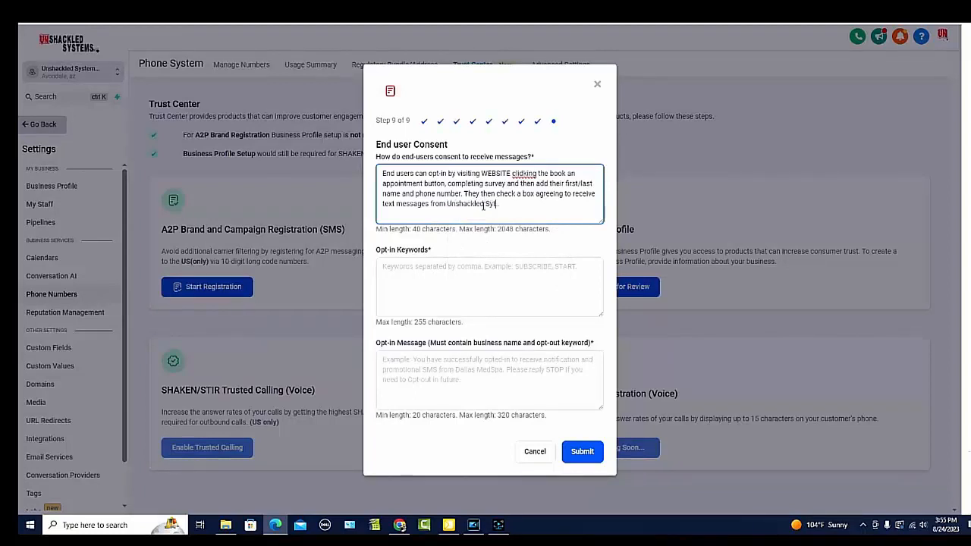
{"action": "type", "text": "stems LLC"}
Step: Copy the business name and paste it over the misspelled word "clidking" following WEBSITE in the consent description
{"action": "left_click_drag", "start_coordinate": [525, 204], "coordinate": [446, 205]}
{"action": "key", "text": "ctrl+c"}
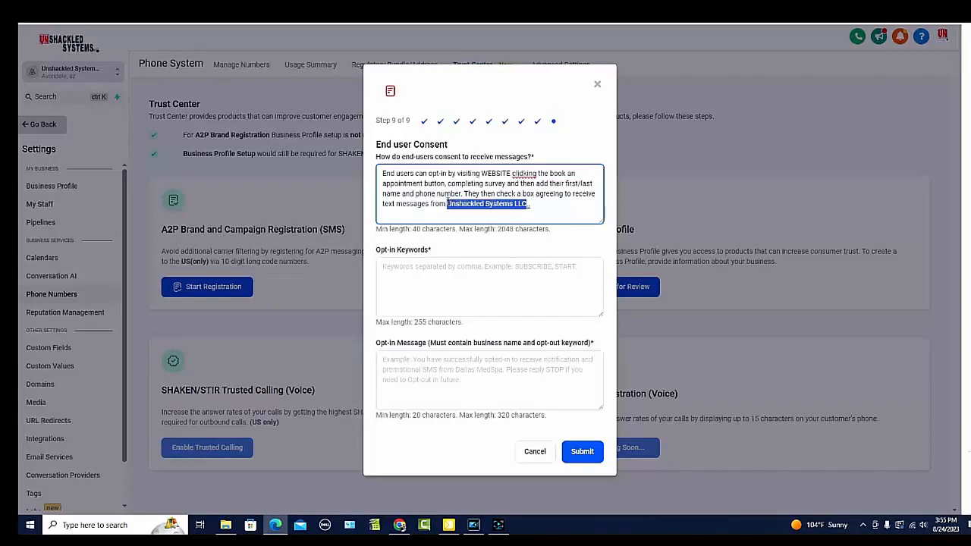
{"action": "double_click", "coordinate": [523, 173]}
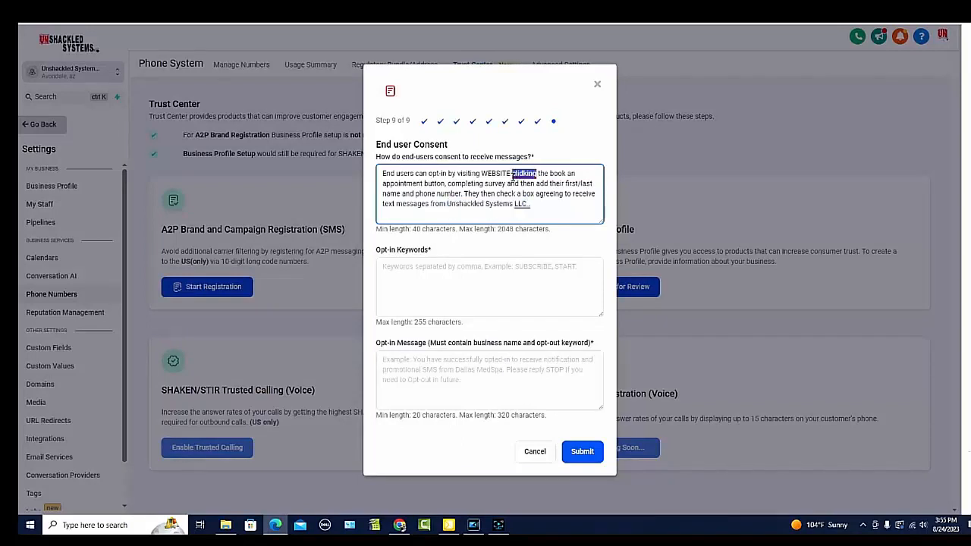
{"action": "key", "text": "ctrl+v"}
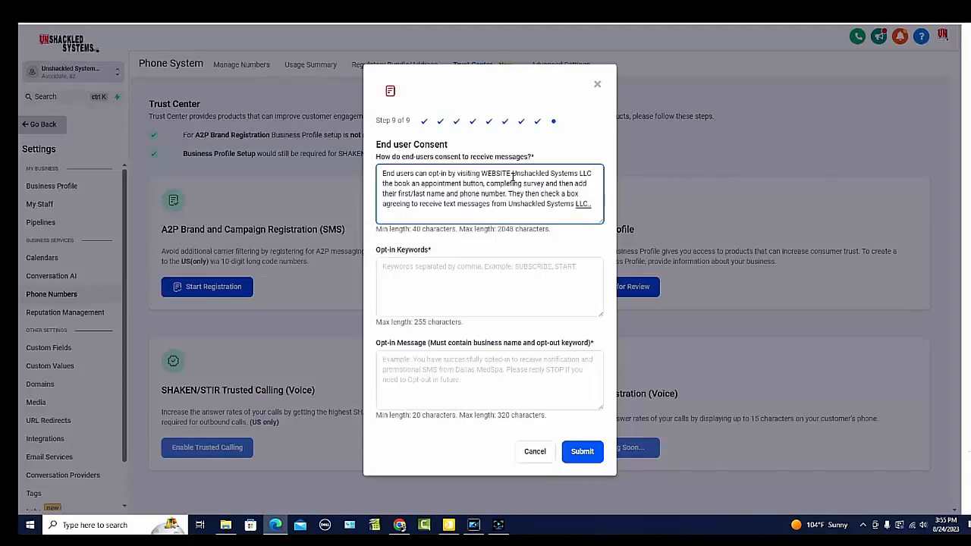
Step: Enter "Book now" as the opt-in keyword and paste the prepared confirmation text into the opt-in message
{"action": "left_click", "coordinate": [408, 274]}
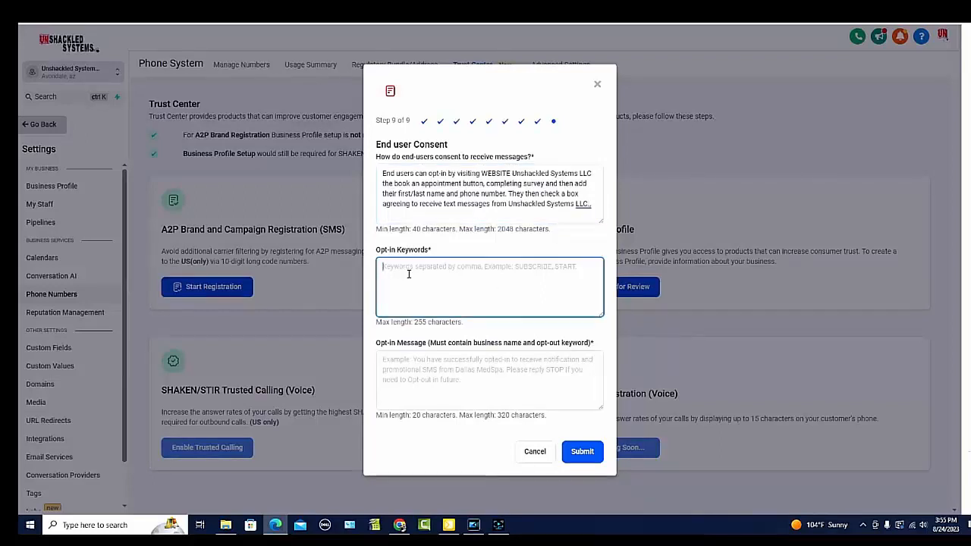
{"action": "type", "text": "Dook now"}
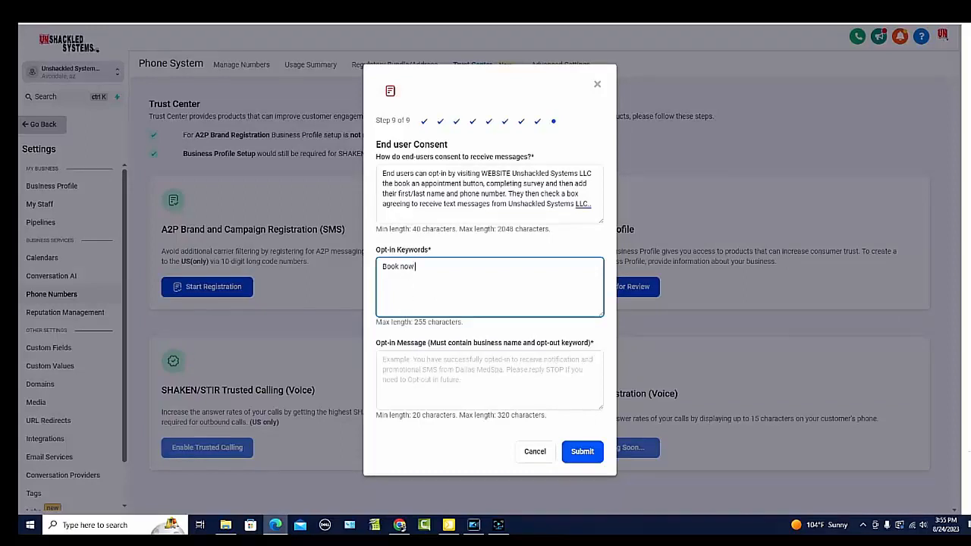
{"action": "left_click", "coordinate": [475, 368]}
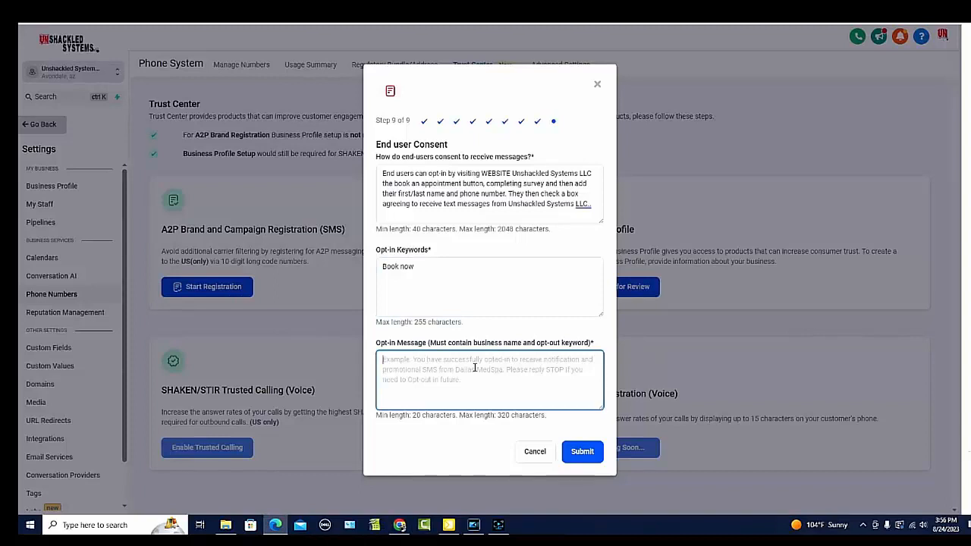
{"action": "key", "text": "ctrl+v"}
{"action": "scroll", "coordinate": [475, 375], "scroll_direction": "up", "scroll_amount": 2}
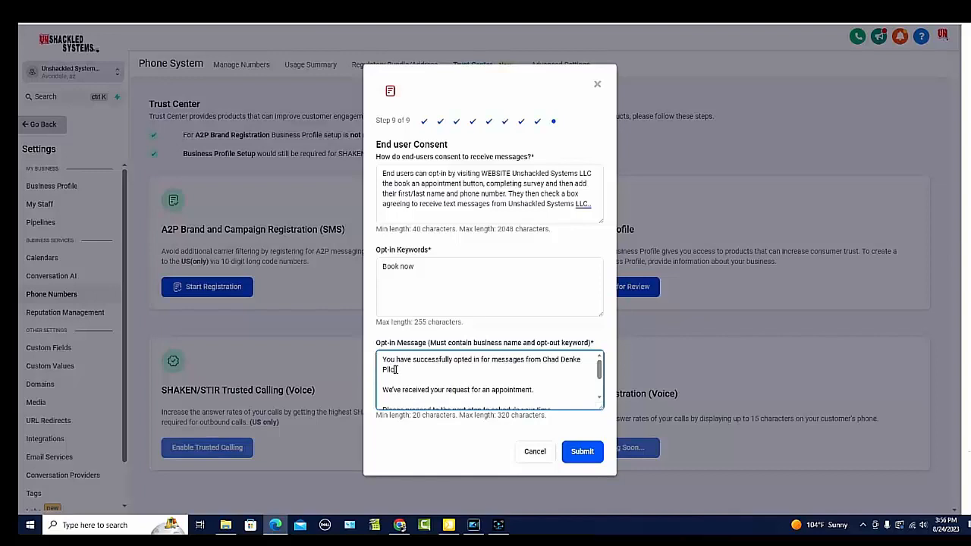
Step: Replace the company name in the opt-in message's first sentence with "Unshackled Systems LLC."
{"action": "key", "text": "BackSpace"}
{"action": "key", "text": "BackSpace"}
{"action": "key", "text": "BackSpace"}
{"action": "key", "text": "BackSpace"}
{"action": "key", "text": "BackSpace"}
{"action": "key", "text": "BackSpace"}
{"action": "key", "text": "BackSpace"}
{"action": "key", "text": "BackSpace"}
{"action": "key", "text": "BackSpace"}
{"action": "key", "text": "BackSpace"}
{"action": "key", "text": "BackSpace"}
{"action": "key", "text": "BackSpace"}
{"action": "key", "text": "BackSpace"}
{"action": "key", "text": "BackSpace"}
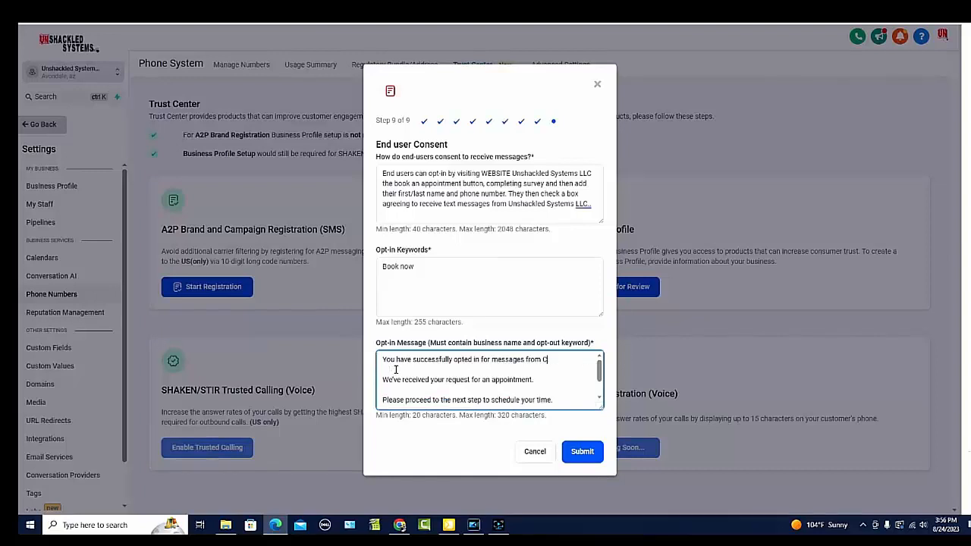
{"action": "type", "text": "Unshackled Sytt"}
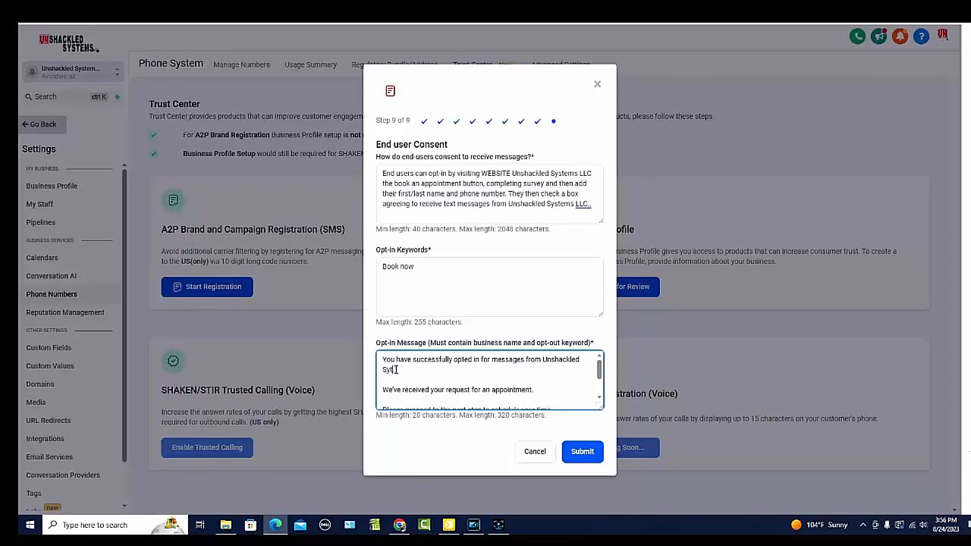
{"action": "key", "text": "BackSpace"}
{"action": "key", "text": "BackSpace"}
{"action": "type", "text": "stems."}
{"action": "key", "text": "BackSpace"}
{"action": "type", "text": "LLC."}
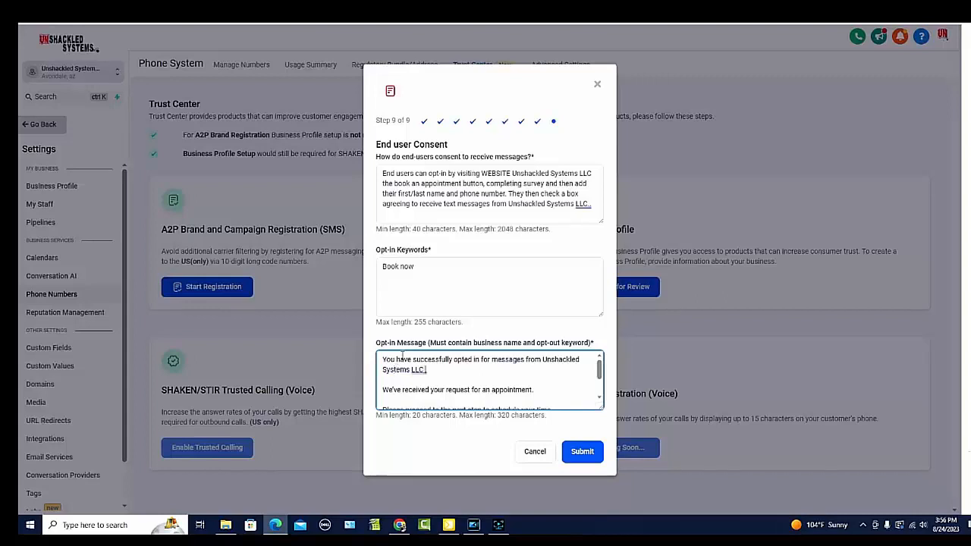
Step: Delete the sentence "We've received your request for an appointment." from the opt-in message
{"action": "scroll", "coordinate": [485, 376], "scroll_direction": "down", "scroll_amount": 1}
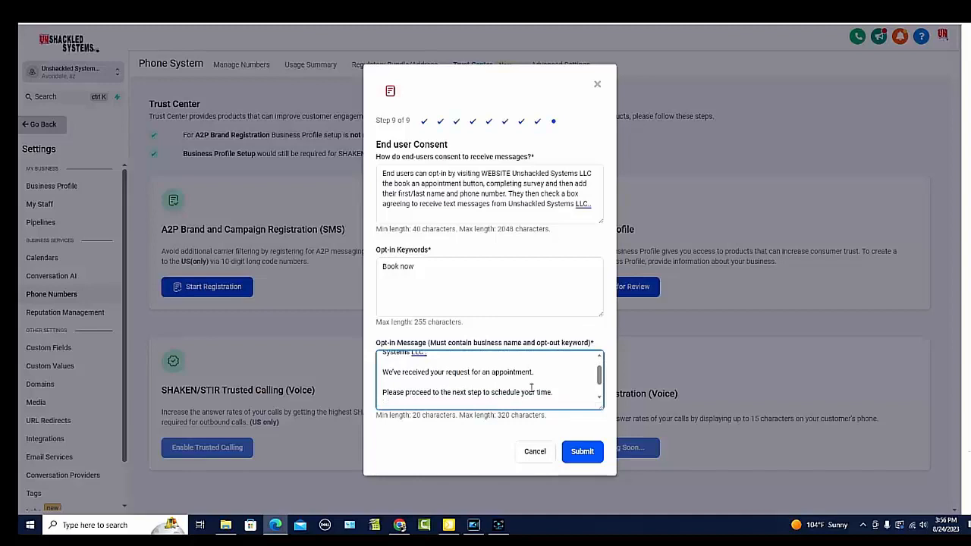
{"action": "left_click_drag", "start_coordinate": [533, 371], "coordinate": [378, 372]}
{"action": "key", "text": "BackSpace"}
{"action": "scroll", "coordinate": [493, 384], "scroll_direction": "down", "scroll_amount": 1}
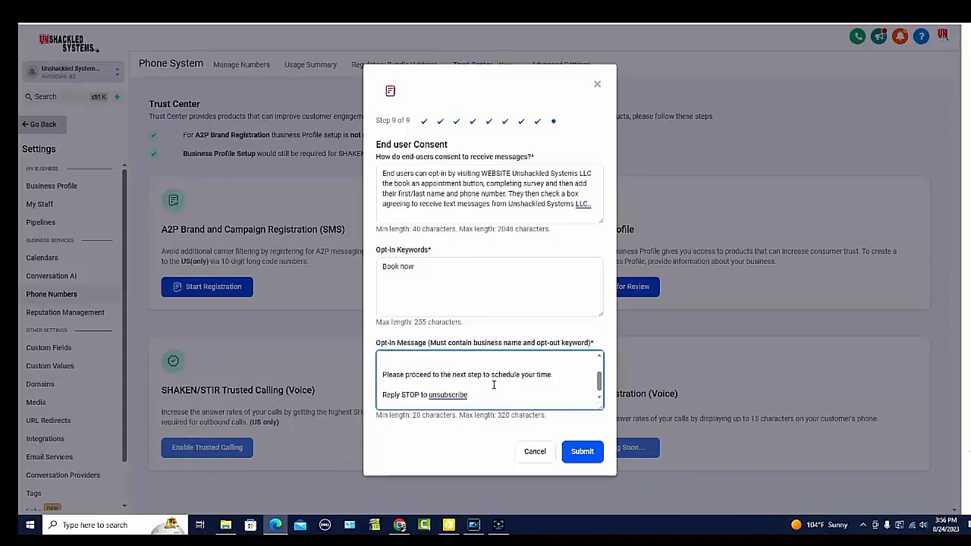
Step: Add a signature with the sender's first name and "Unshackled Systems LLC" above the opt-out line of the opt-in message
{"action": "left_click", "coordinate": [557, 374]}
{"action": "key", "text": "Return"}
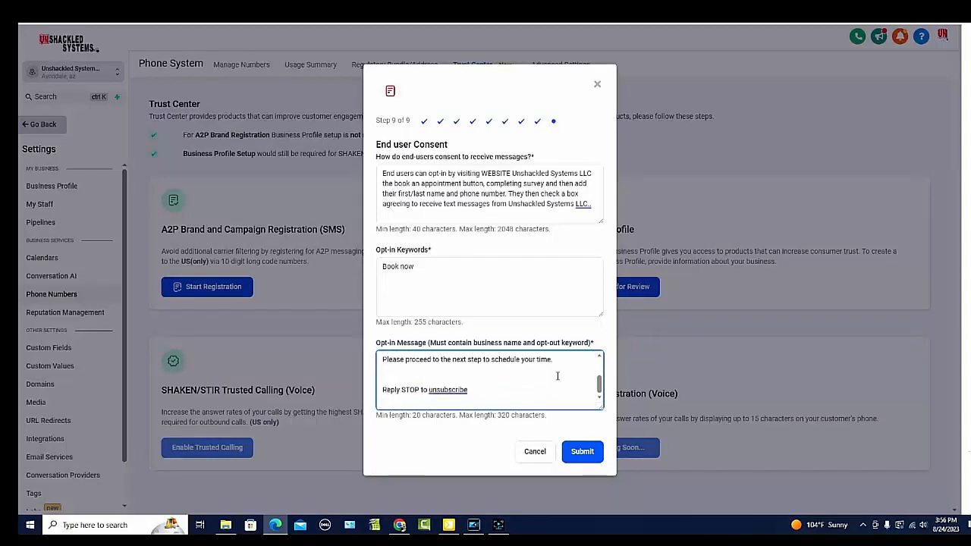
{"action": "key", "text": "Return"}
{"action": "type", "text": "chat"}
{"action": "key", "text": "BackSpace"}
{"action": "key", "text": "BackSpace"}
{"action": "key", "text": "BackSpace"}
{"action": "key", "text": "BackSpace"}
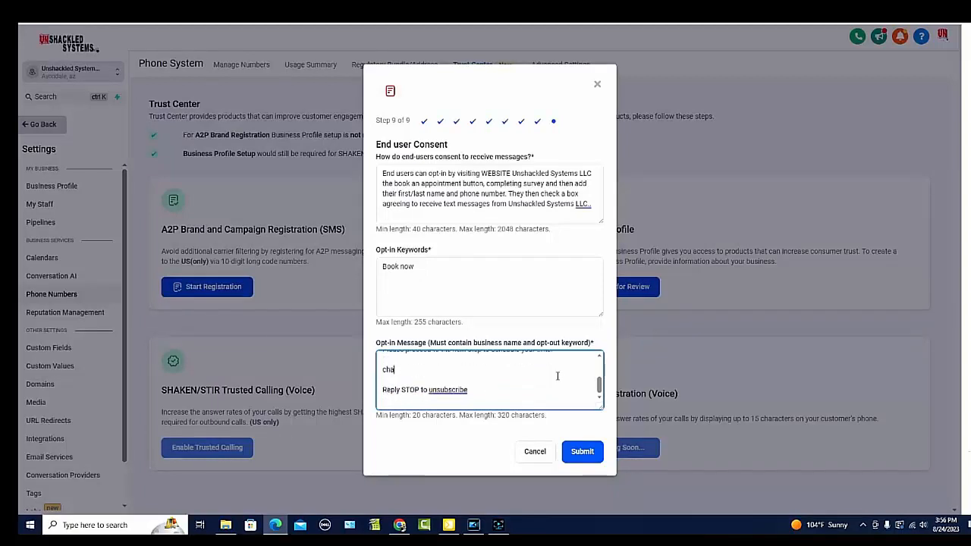
{"action": "type", "text": "Chad"}
{"action": "key", "text": "Return"}
{"action": "type", "text": "Unshack"}
{"action": "key", "text": "BackSpace"}
{"action": "key", "text": "BackSpace"}
{"action": "type", "text": "ckled Syt"}
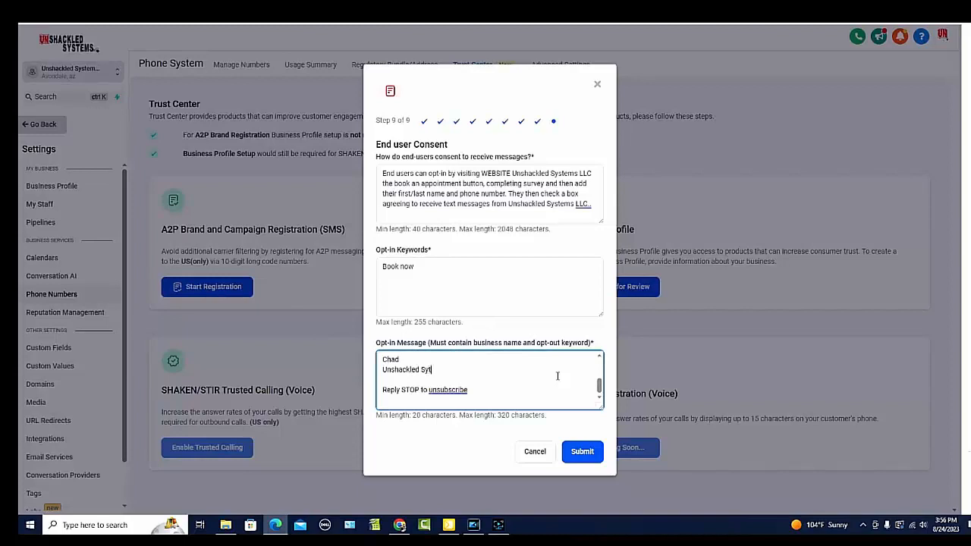
{"action": "type", "text": "ems LLC"}
{"action": "scroll", "coordinate": [557, 377], "scroll_direction": "up", "scroll_amount": 1}
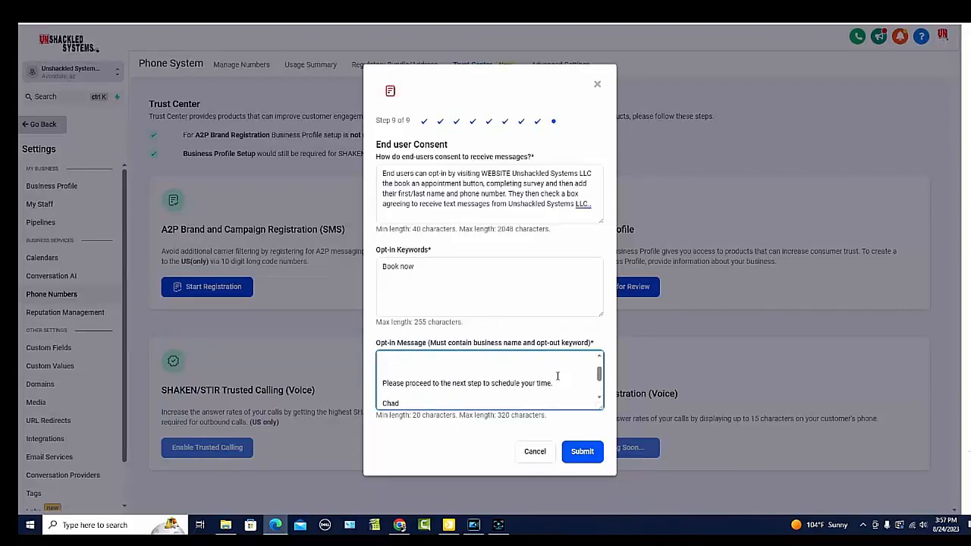